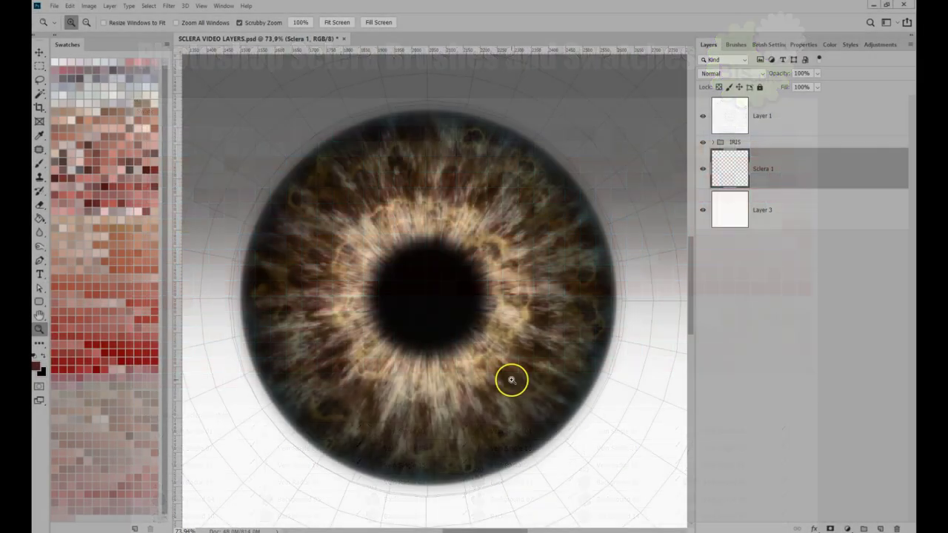
Paint a dark red border around the canvas edges on the Sclera 1 layer with a 1100 px background sclera brush at 40% and 70% opacity.
drag(511, 380, 455, 328)
click(342, 22)
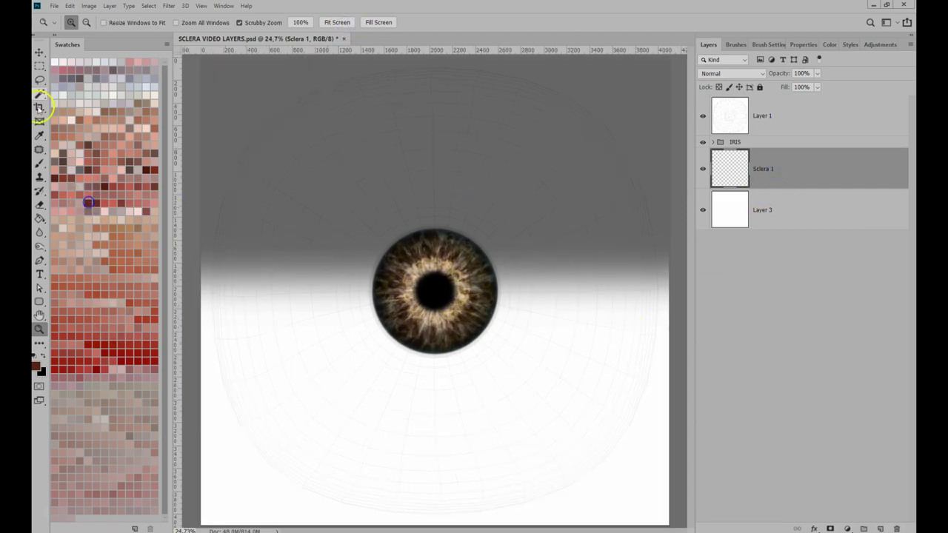
key(b)
click(733, 44)
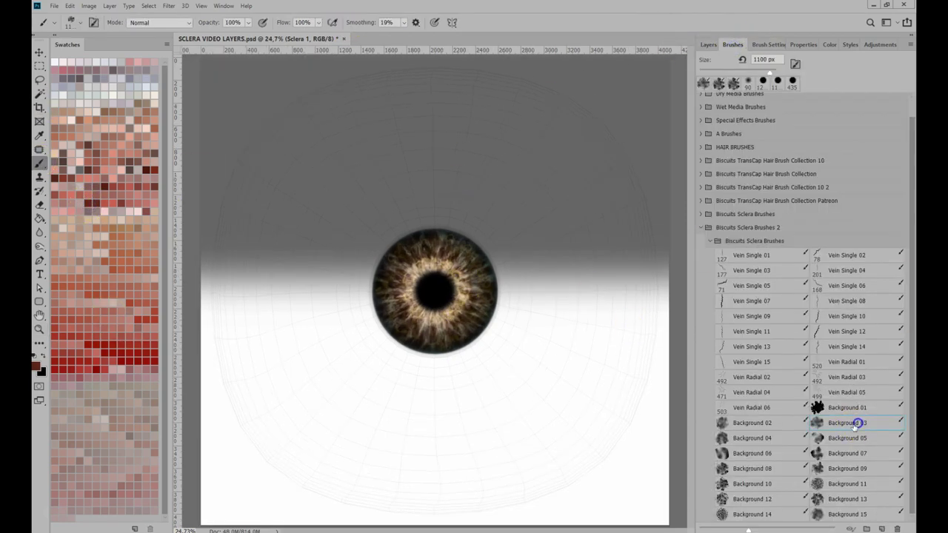
key(4)
mouse_move(326, 481)
mouse_down()
mouse_move(239, 488)
mouse_move(650, 504)
mouse_move(406, 518)
mouse_move(214, 408)
mouse_move(245, 78)
mouse_move(201, 254)
mouse_move(313, 485)
mouse_move(534, 510)
mouse_move(121, 427)
mouse_move(193, 274)
mouse_move(131, 89)
mouse_move(628, 205)
mouse_move(658, 507)
mouse_move(247, 490)
mouse_move(279, 141)
mouse_move(267, 111)
mouse_up()
key(7)
Raise the opacity of the grid guide on Layer 1 so its lines show over the paint.
click(709, 45)
click(779, 110)
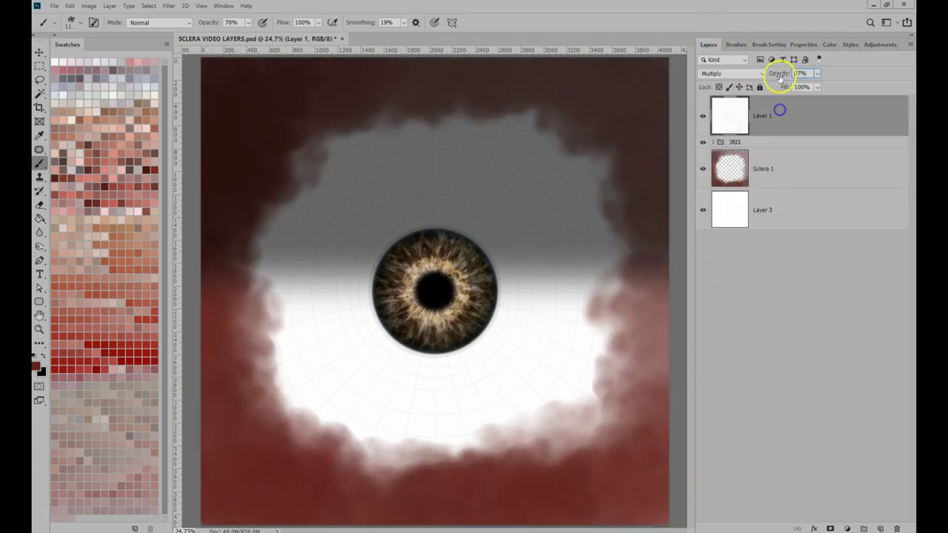
drag(779, 74, 868, 71)
On the Sclera 1 layer, extend the dark red paint toward the iris and layer a brighter red over the border and centre.
click(781, 160)
mouse_move(597, 141)
mouse_down()
mouse_move(309, 100)
mouse_move(686, 343)
mouse_move(239, 525)
mouse_move(688, 86)
mouse_move(698, 169)
mouse_move(536, 440)
mouse_move(187, 234)
mouse_move(397, 177)
mouse_move(380, 464)
mouse_up()
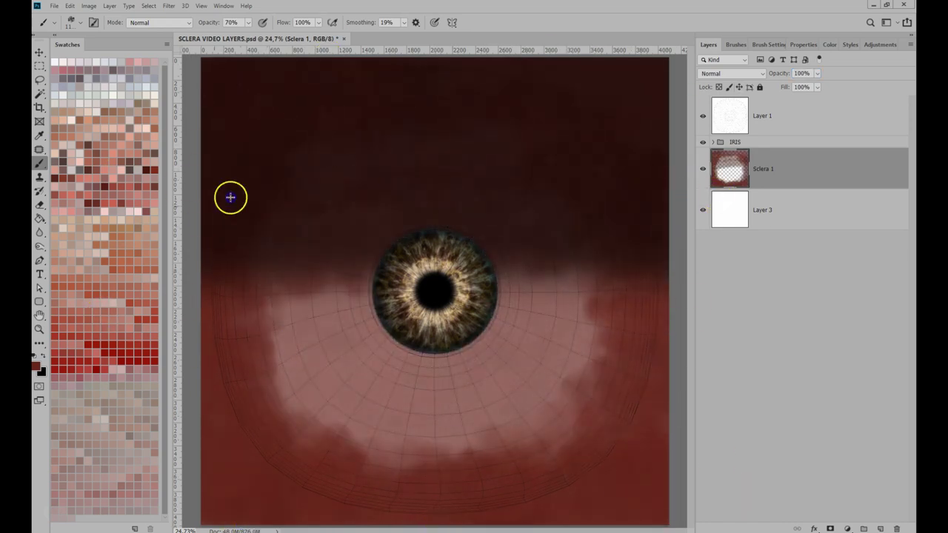
click(122, 362)
drag(680, 424, 639, 206)
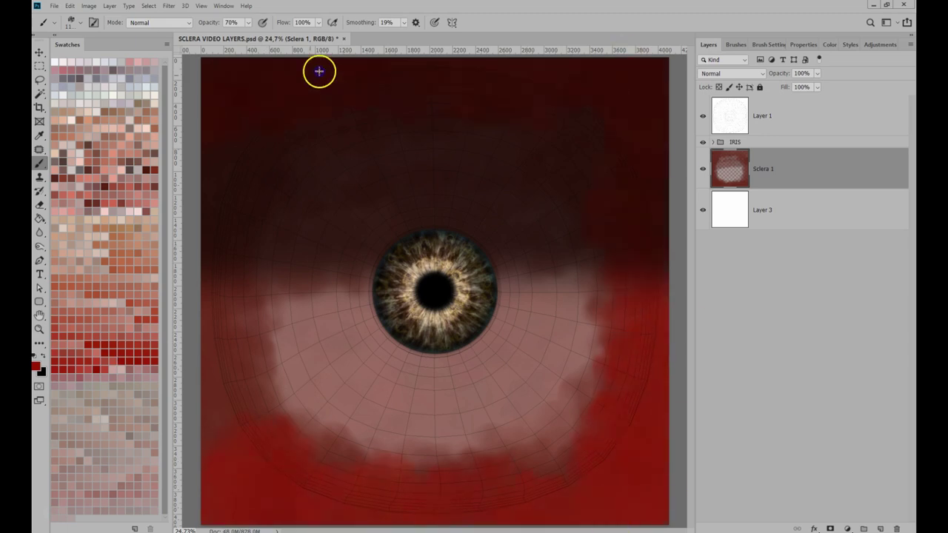
mouse_move(557, 144)
mouse_down()
mouse_move(541, 222)
mouse_move(556, 421)
mouse_move(444, 317)
mouse_move(474, 318)
mouse_up()
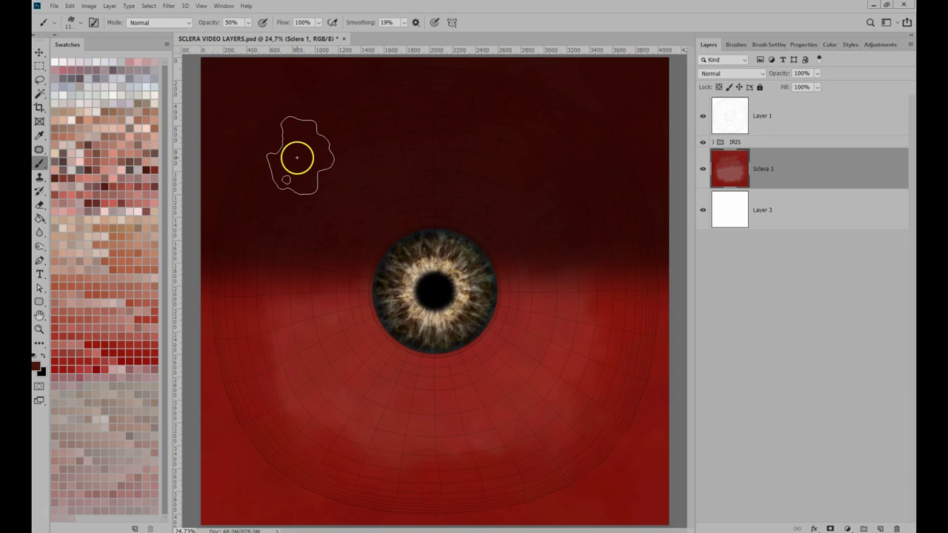
Darken the outer areas of the sclera with brownish-red strokes using a 1700 px brush at 50% opacity.
key(bracketright)
key(bracketright)
key(bracketright)
key(bracketright)
key(bracketright)
key(bracketright)
key(5)
mouse_move(599, 82)
mouse_down()
mouse_move(475, 98)
mouse_move(284, 87)
mouse_up()
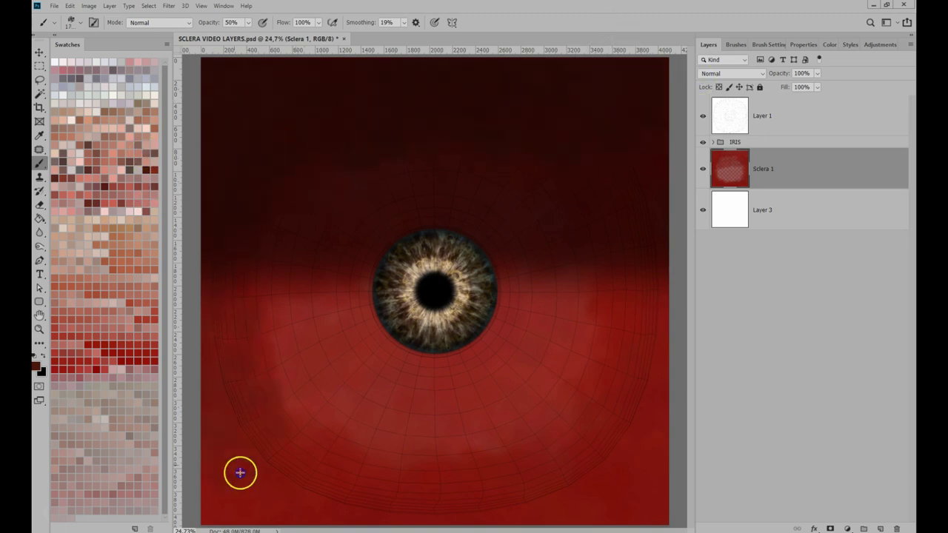
mouse_move(240, 473)
mouse_down()
mouse_move(733, 492)
mouse_move(710, 375)
mouse_up()
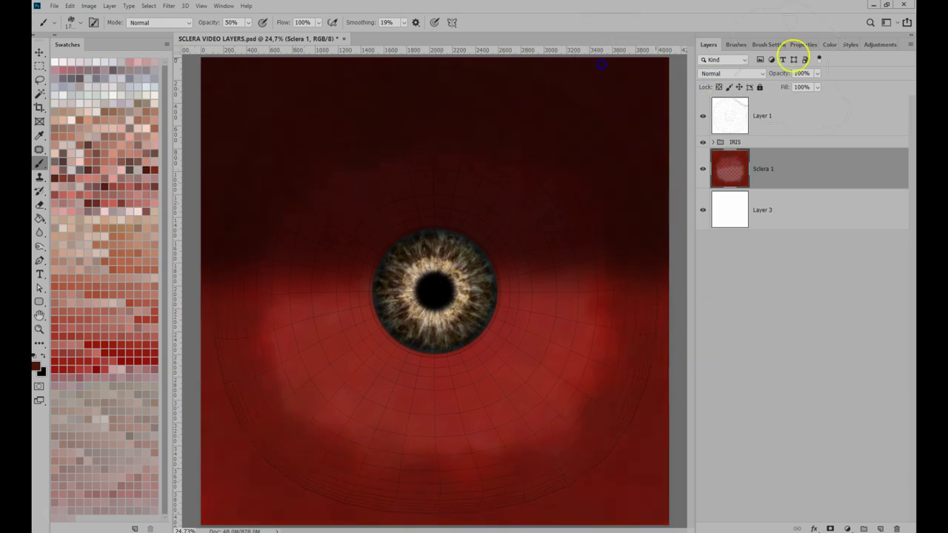
Stamp orange-red texture in a ring around the iris with the Background 02 brush at 1700 px.
click(741, 44)
click(356, 419)
click(311, 390)
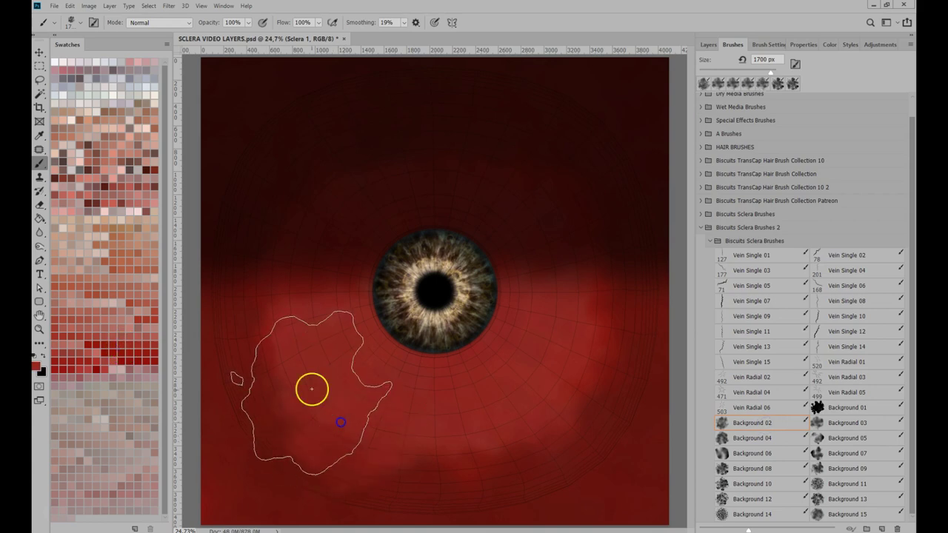
click(313, 250)
click(393, 178)
click(537, 216)
click(560, 309)
click(545, 415)
click(414, 438)
click(349, 430)
click(294, 280)
click(388, 185)
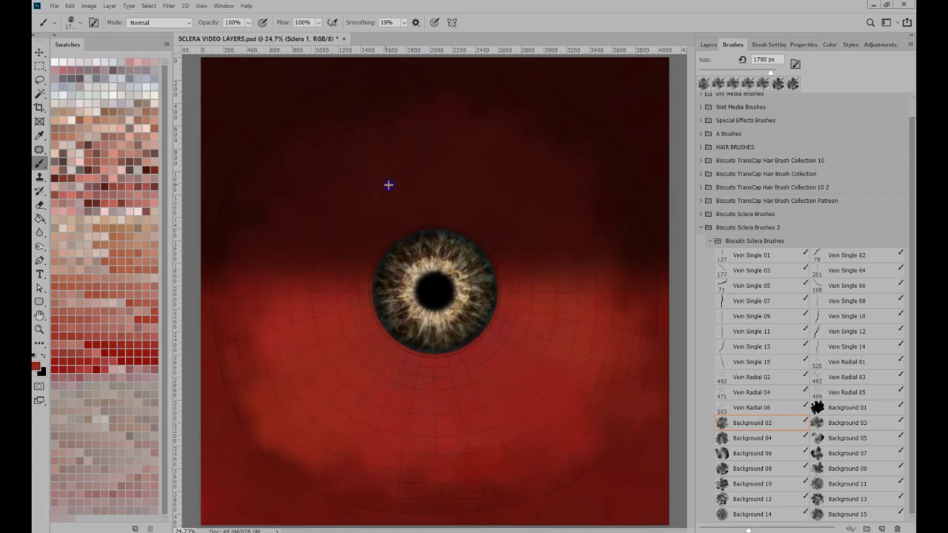
Lighten the sclera around the iris with pale pinkish-grey paint using the Background 02 brush at 20% and 40% opacity.
key(2)
mouse_move(336, 368)
mouse_down()
mouse_move(482, 244)
mouse_move(379, 360)
mouse_move(437, 200)
mouse_move(334, 275)
mouse_up()
click(482, 300)
click(381, 285)
key(4)
click(89, 254)
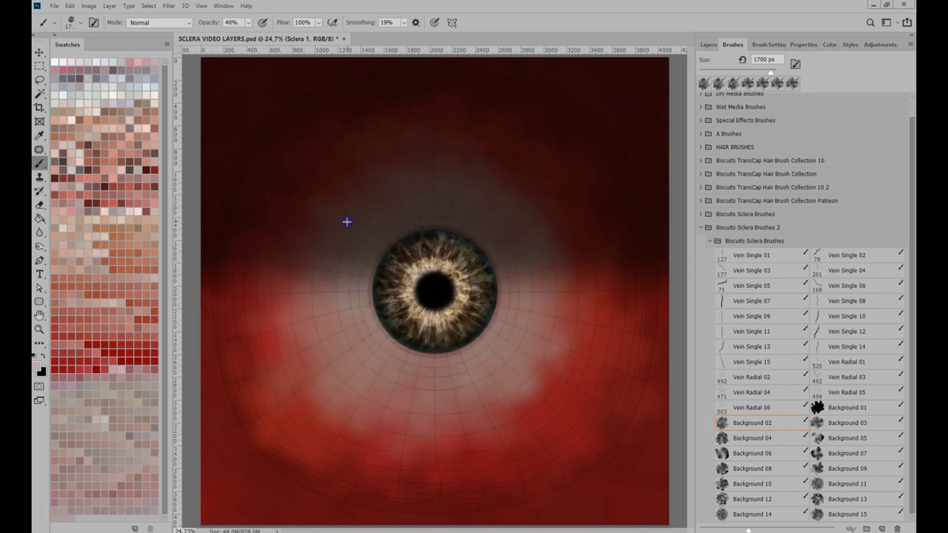
mouse_move(346, 222)
mouse_down()
mouse_move(520, 245)
mouse_move(541, 357)
mouse_move(508, 410)
mouse_move(381, 412)
mouse_move(306, 330)
mouse_move(304, 231)
mouse_move(350, 179)
mouse_move(491, 153)
mouse_move(582, 353)
mouse_move(554, 398)
mouse_move(499, 422)
mouse_move(358, 425)
mouse_move(294, 343)
mouse_move(325, 203)
mouse_up()
Add paler grey-white patches around the iris with the Background 07 brush at 1700 px and 30% opacity.
click(138, 142)
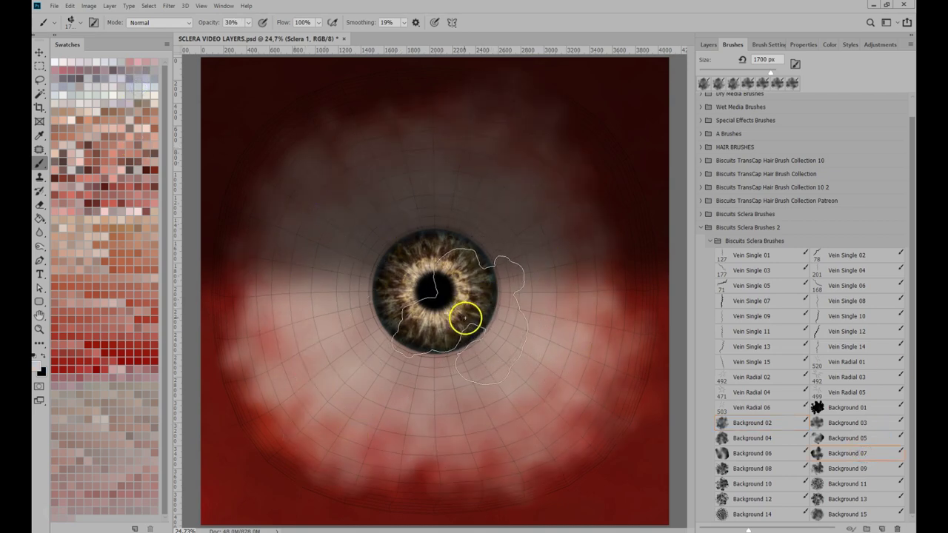
key(3)
drag(569, 277, 563, 360)
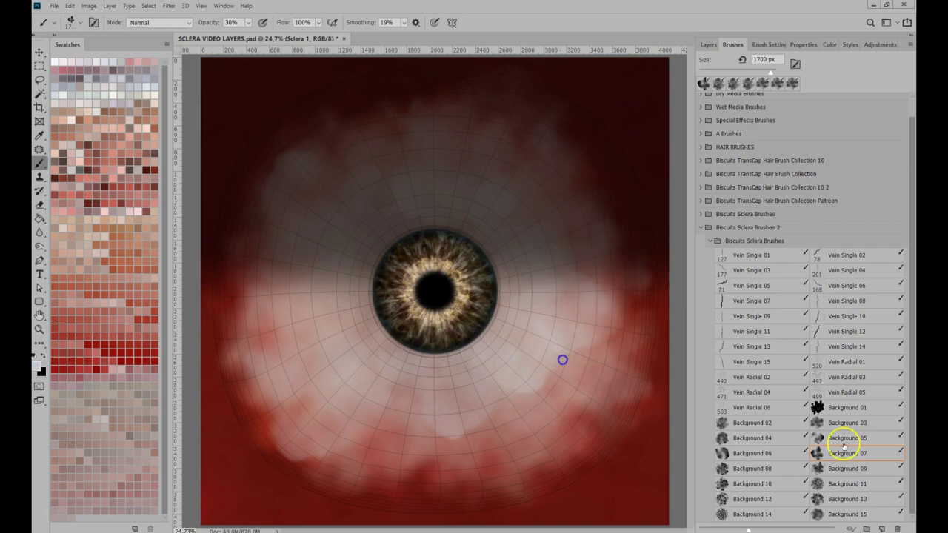
Stamp mottled off-white texture around the sclera with the Background 12 brush at 30% opacity, using sizes of 1300 and 1600 px.
click(80, 95)
key(3)
mouse_move(315, 285)
mouse_down()
mouse_move(298, 273)
mouse_move(278, 329)
mouse_up()
key(bracketleft)
key(bracketleft)
key(bracketleft)
key(bracketleft)
click(390, 161)
click(559, 315)
click(516, 432)
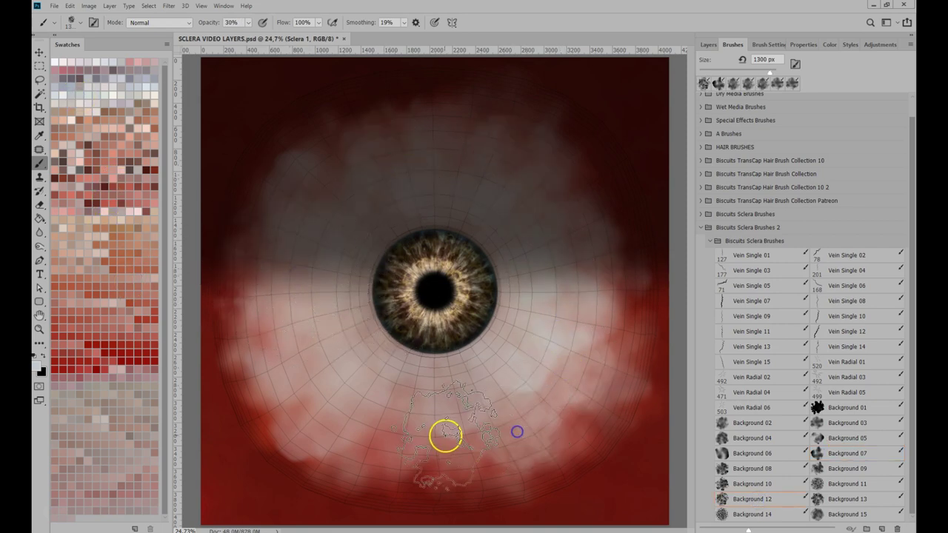
click(439, 447)
key(bracketright)
key(bracketright)
key(bracketright)
click(318, 401)
Build up off-white patches around the sclera with the Background 06 brush at 1600 px and 30% opacity.
key(3)
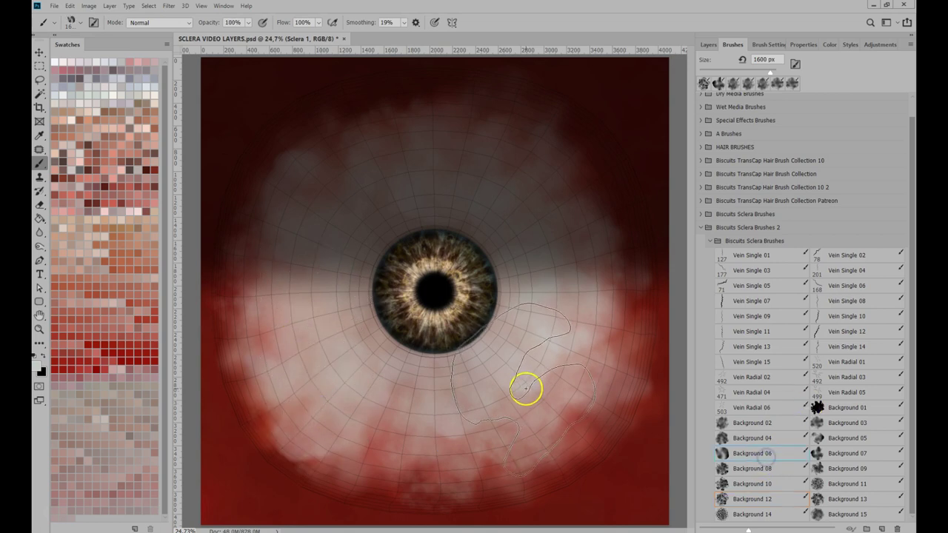
click(552, 391)
click(448, 428)
click(293, 406)
click(281, 289)
click(372, 203)
click(550, 355)
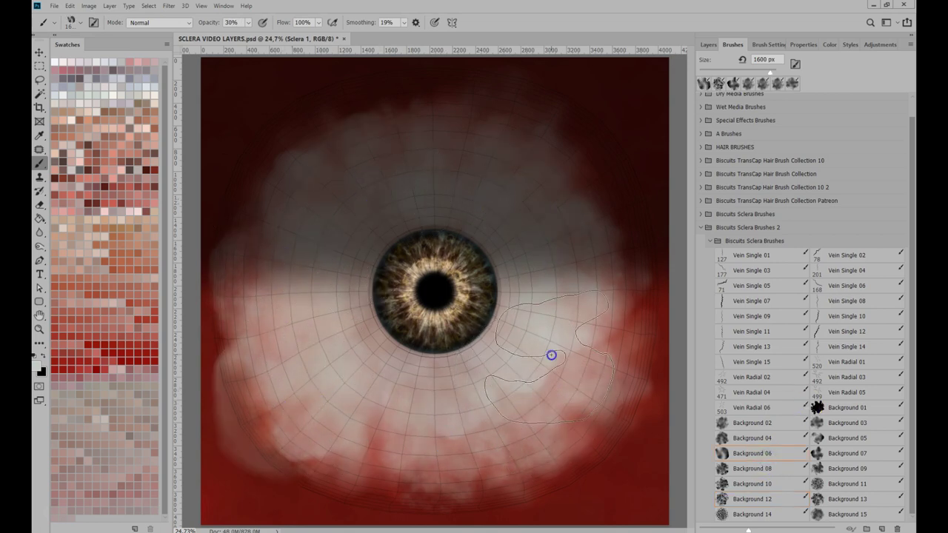
mouse_move(500, 415)
mouse_down()
mouse_move(559, 379)
mouse_move(532, 259)
mouse_up()
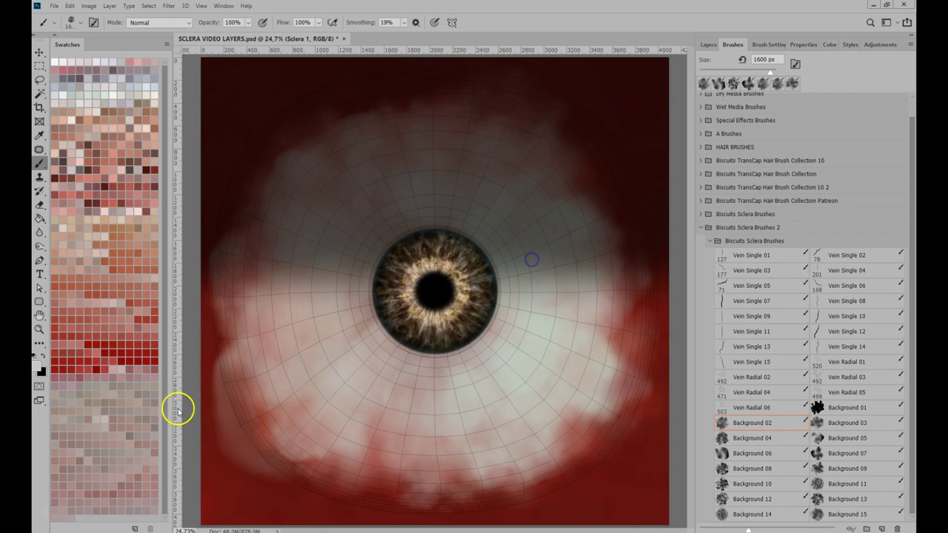
Soften the outer rim of the white area with deep red using the Background 02 brush at 1600 px and 30% opacity.
key(3)
click(230, 486)
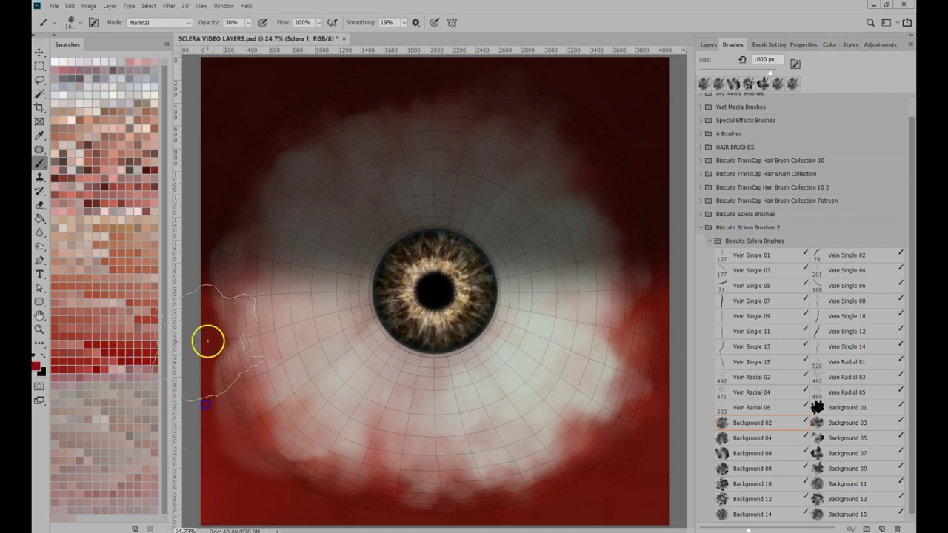
drag(210, 334, 225, 234)
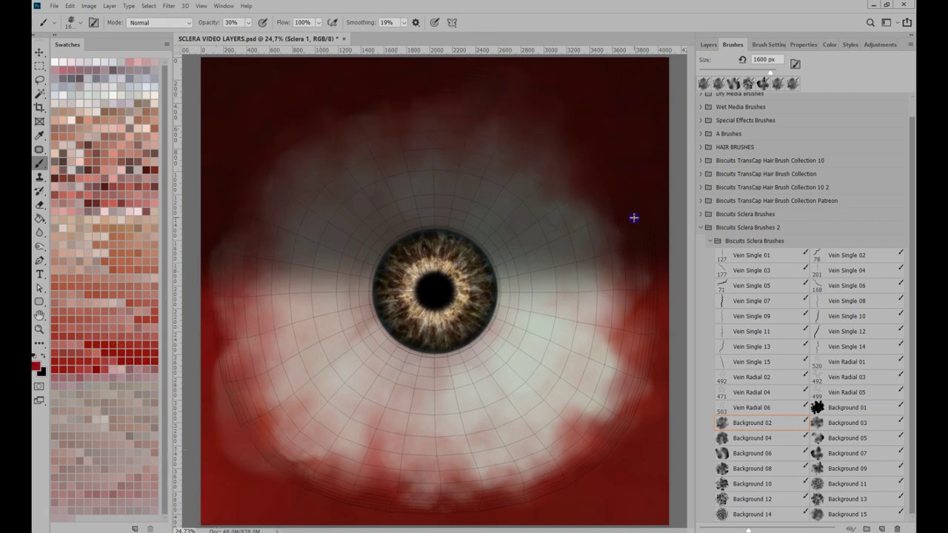
mouse_move(634, 217)
mouse_down()
mouse_move(617, 423)
mouse_move(593, 483)
mouse_move(372, 503)
mouse_move(266, 459)
mouse_move(193, 310)
mouse_move(508, 90)
mouse_up()
Glaze the sclera with soft peach and greyish-mauve tints at 30% opacity, and blend brownish red along its outer edges.
click(149, 71)
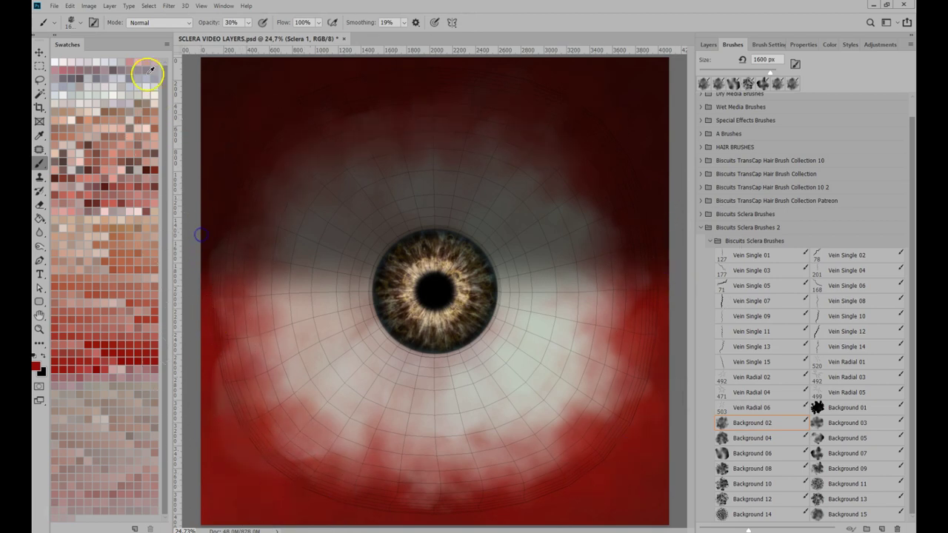
mouse_move(330, 308)
mouse_down()
mouse_move(353, 362)
mouse_move(521, 396)
mouse_move(570, 363)
mouse_move(571, 254)
mouse_up()
mouse_move(538, 185)
mouse_down()
mouse_move(396, 159)
mouse_move(291, 231)
mouse_move(304, 400)
mouse_move(486, 438)
mouse_up()
click(155, 109)
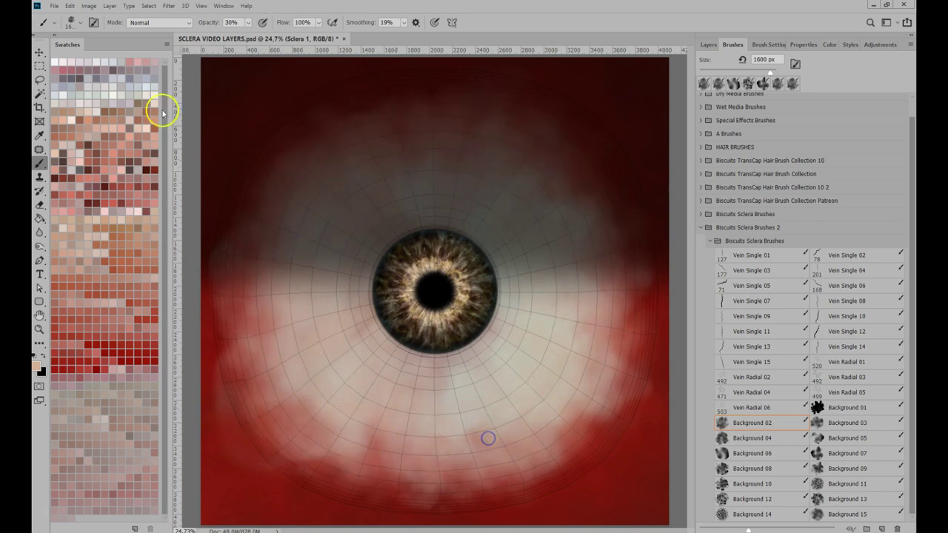
drag(377, 244, 360, 357)
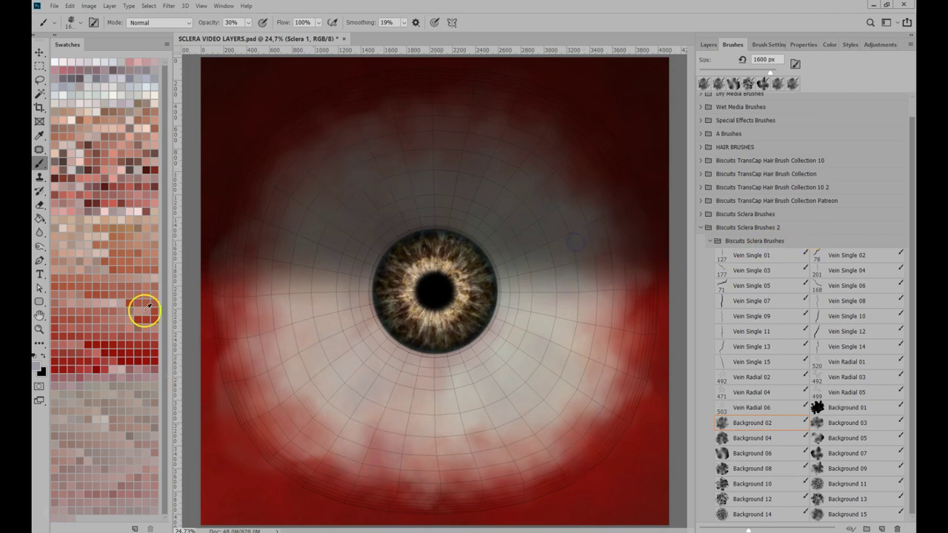
mouse_move(411, 90)
mouse_down()
mouse_move(693, 229)
mouse_move(592, 461)
mouse_move(370, 504)
mouse_move(260, 466)
mouse_move(214, 368)
mouse_move(231, 143)
mouse_up()
Add a new empty layer above the Sclera 1 layer.
click(753, 40)
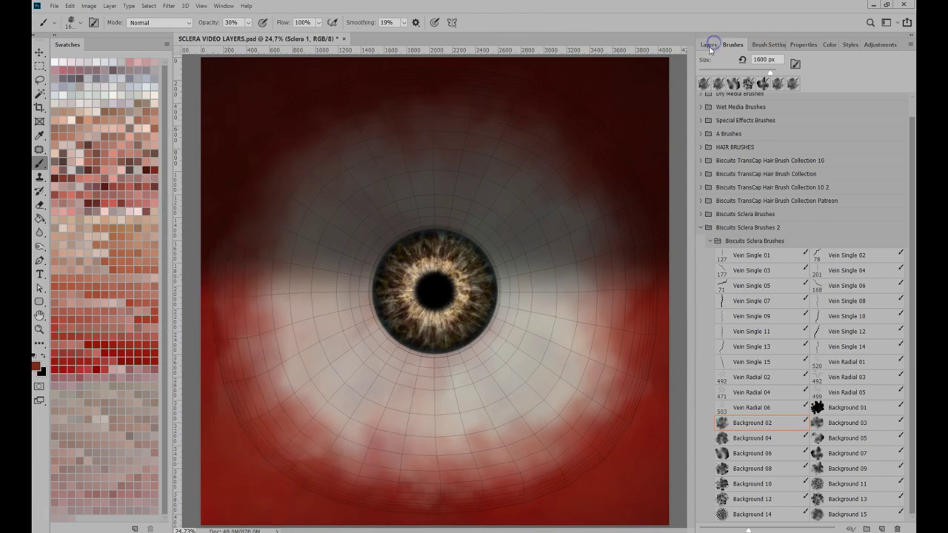
click(709, 46)
click(878, 527)
Stamp deep red veins around the outer sclera with the Vein Radial 06 brush at 1400 px and 30% opacity.
click(107, 352)
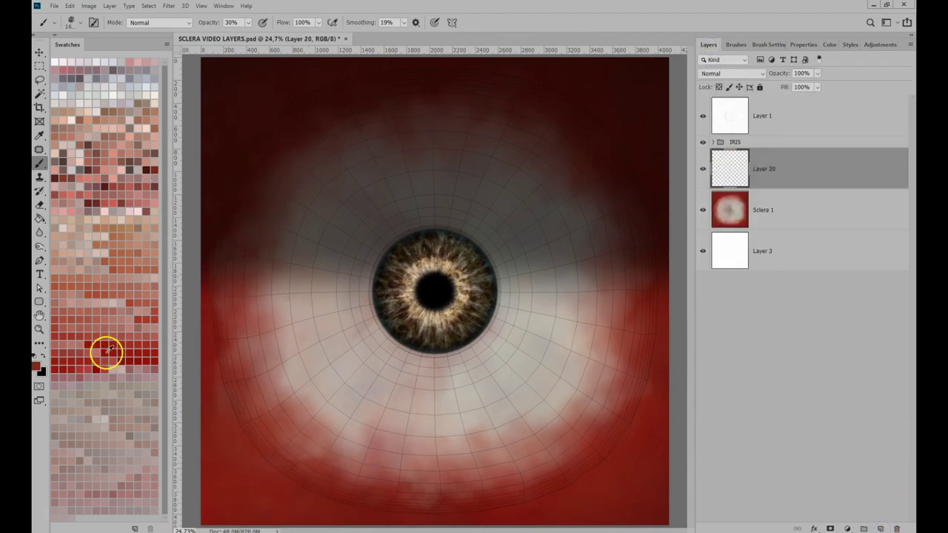
click(733, 44)
key(bracketright)
key(bracketright)
key(bracketright)
key(bracketright)
key(bracketright)
key(bracketright)
key(bracketright)
key(bracketright)
key(bracketright)
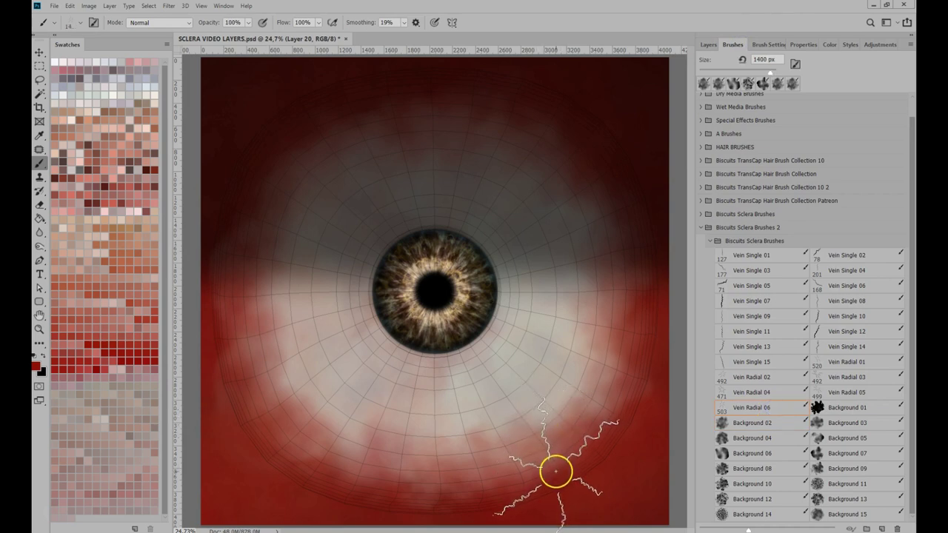
key(3)
click(552, 474)
click(384, 488)
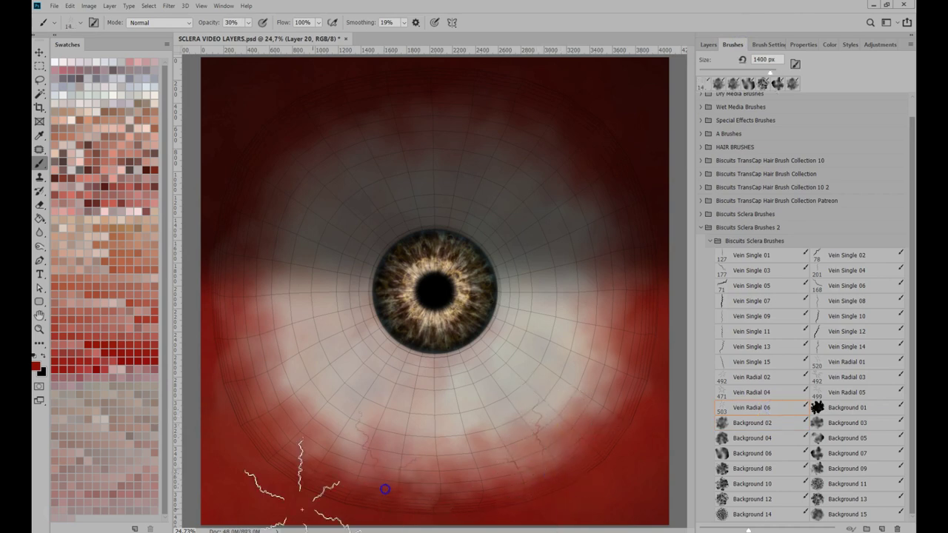
click(260, 437)
click(214, 300)
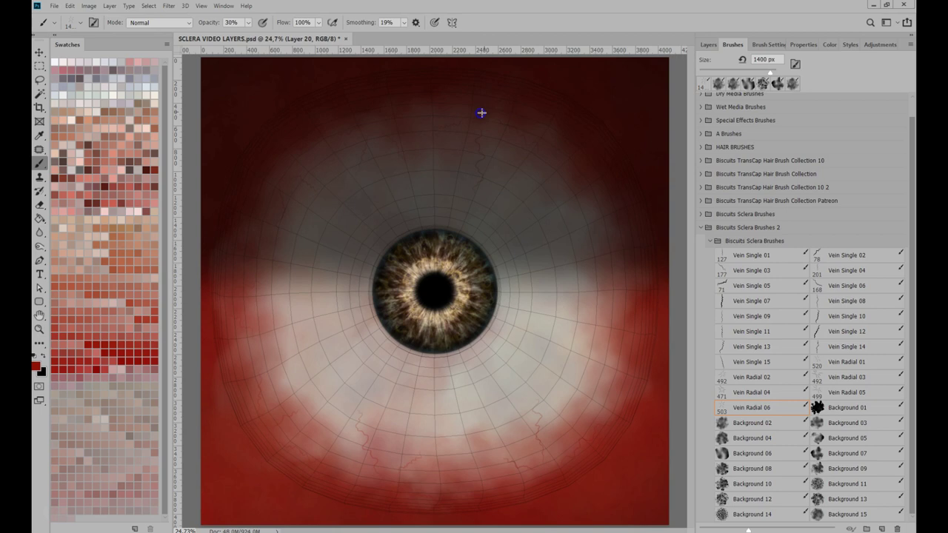
click(215, 456)
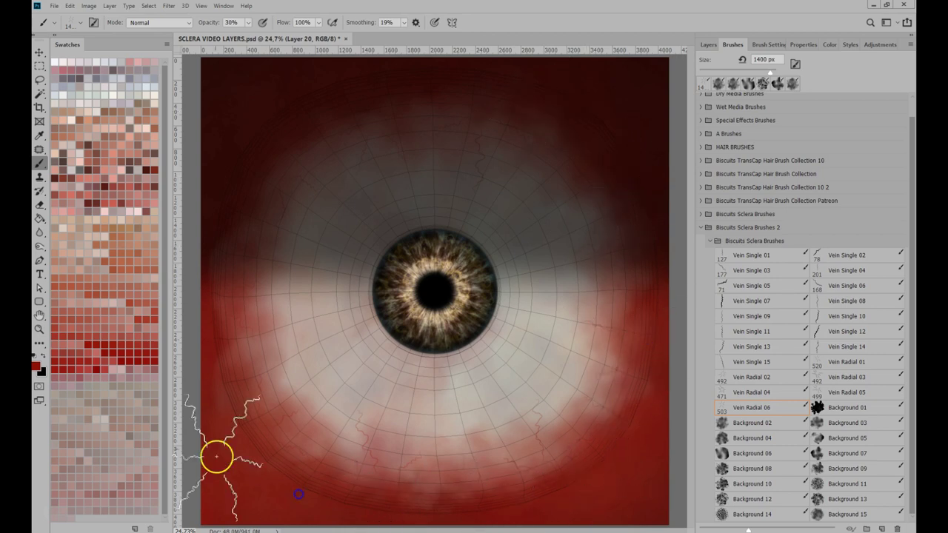
click(215, 337)
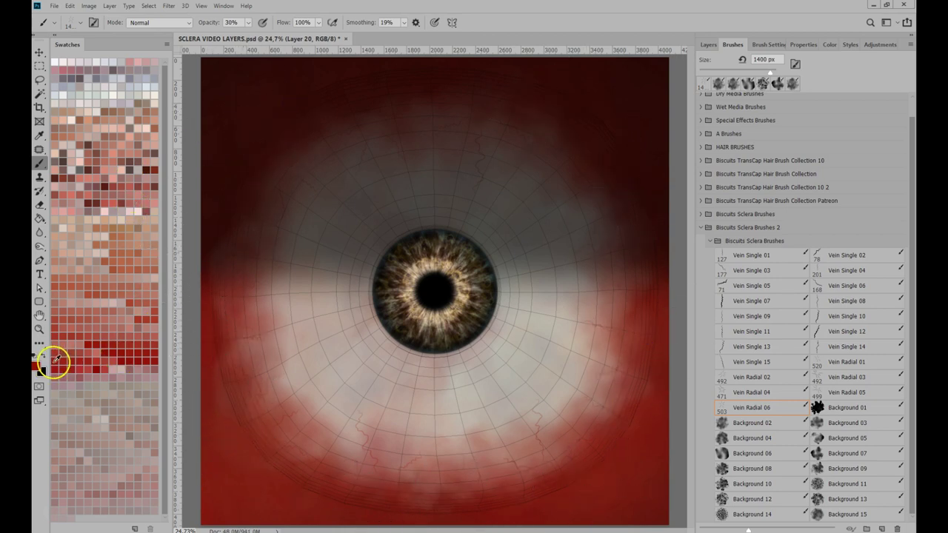
Stamp larger red veins around the sclera's edges with the Vein Radial 04 brush at 2400 px and 20% opacity.
click(797, 437)
key(bracketright)
key(bracketright)
key(bracketright)
key(bracketright)
key(bracketright)
key(bracketright)
key(bracketright)
key(bracketright)
key(bracketright)
key(bracketright)
key(bracketright)
key(bracketright)
key(bracketright)
key(bracketright)
key(bracketright)
key(bracketright)
key(bracketright)
key(bracketright)
key(bracketright)
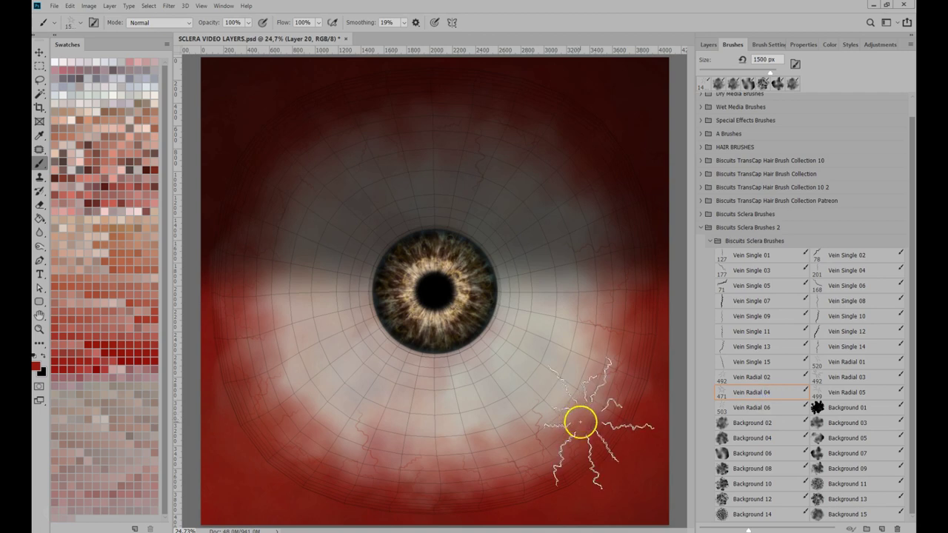
key(2)
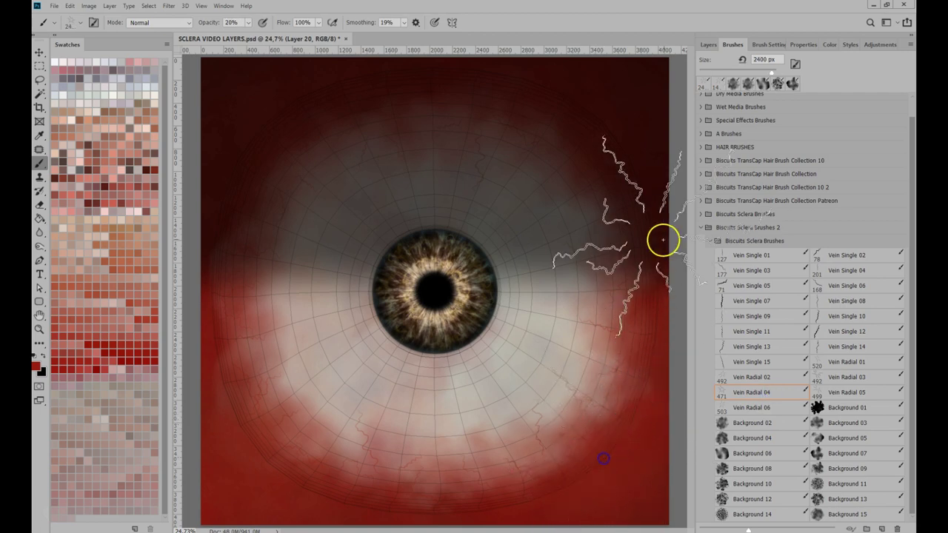
click(264, 134)
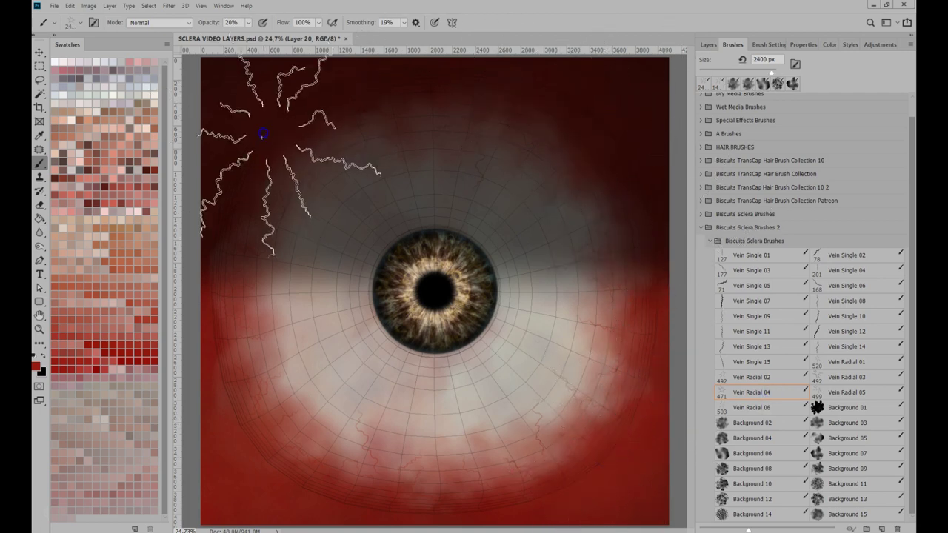
click(201, 243)
click(215, 341)
click(222, 413)
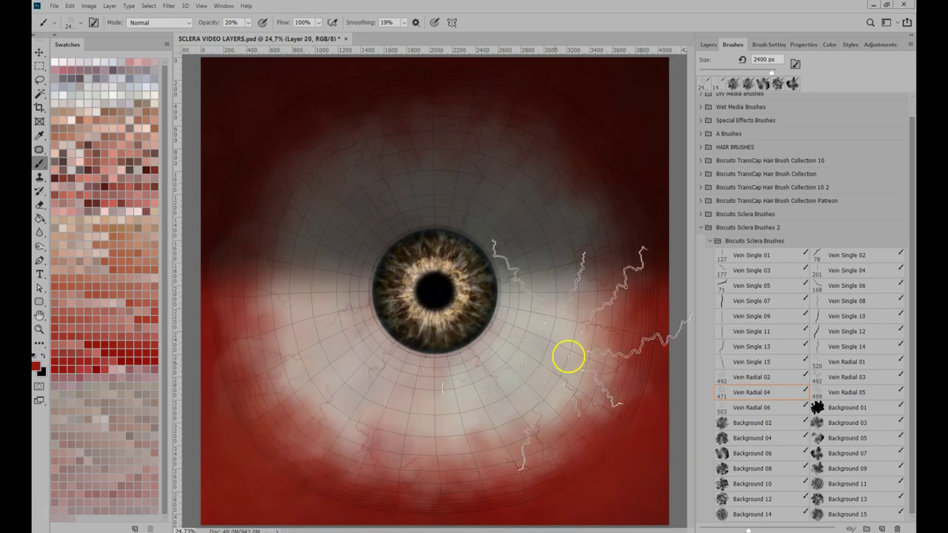
Apply a Gaussian Blur to the vein layer and add a new empty layer above it for further brush work.
click(707, 45)
click(168, 6)
mouse_move(222, 111)
click(300, 146)
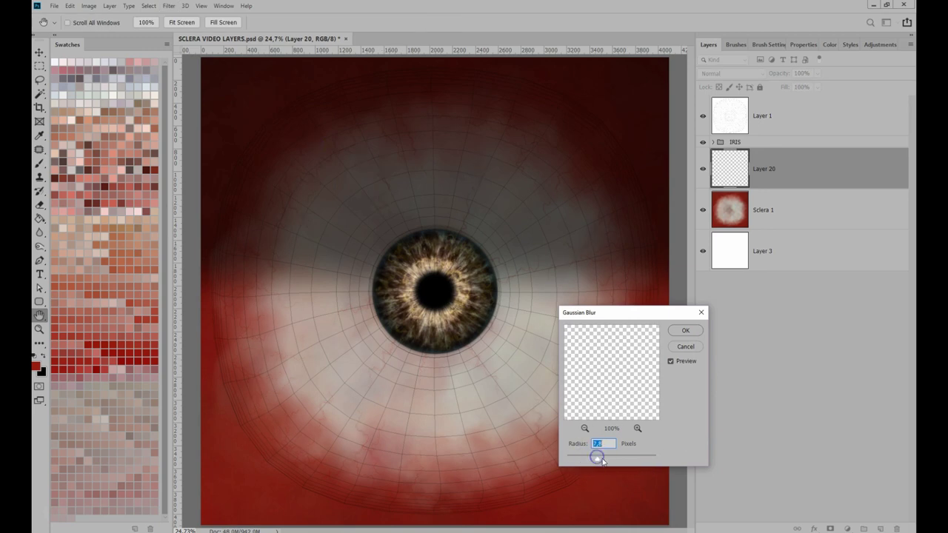
click(685, 330)
key(b)
click(879, 528)
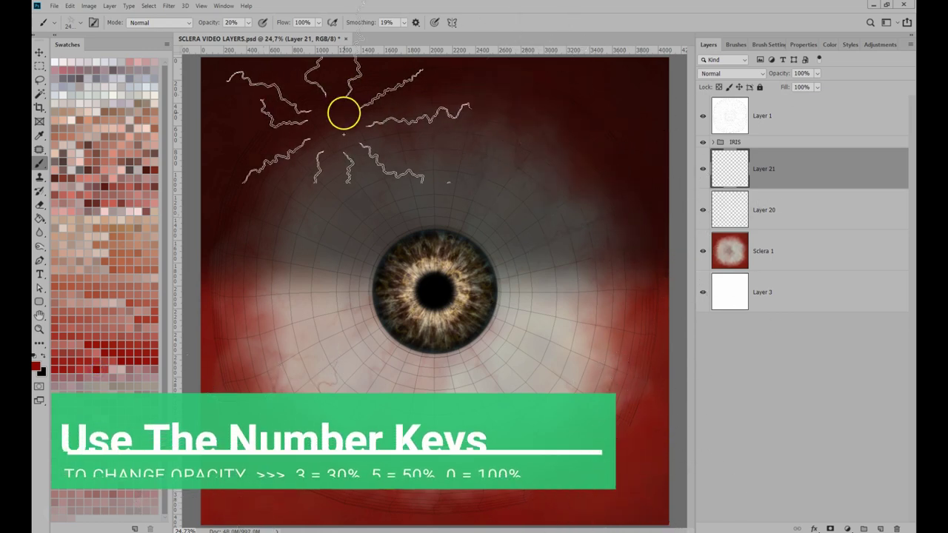
Stamp deep red veins across the upper and outer sclera with the 2400 px radial vein brush at 20% opacity.
click(379, 97)
click(275, 169)
click(222, 307)
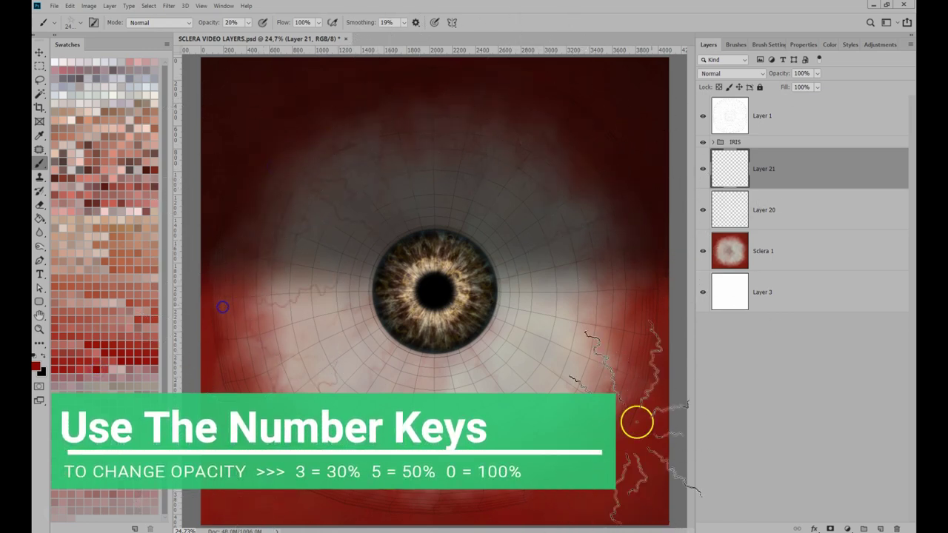
Stamp muted mauve veins around the iris with the Vein Radial 01 brush at 1500 px and 30% opacity, undoing one misplaced stamp.
click(741, 46)
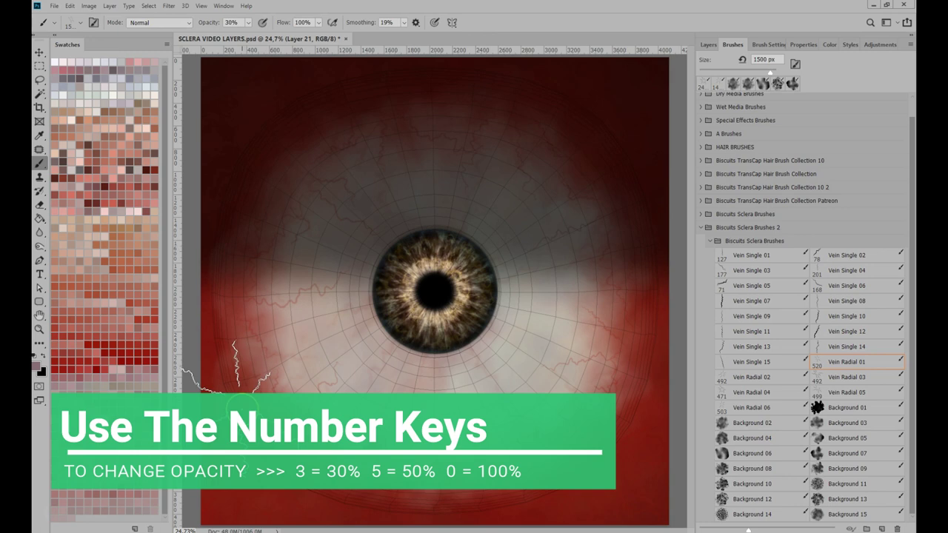
click(383, 323)
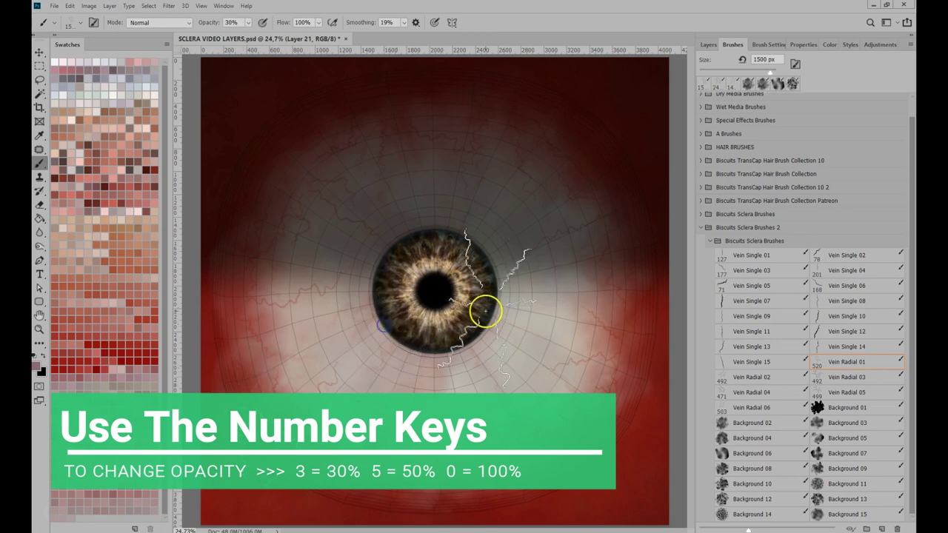
click(485, 311)
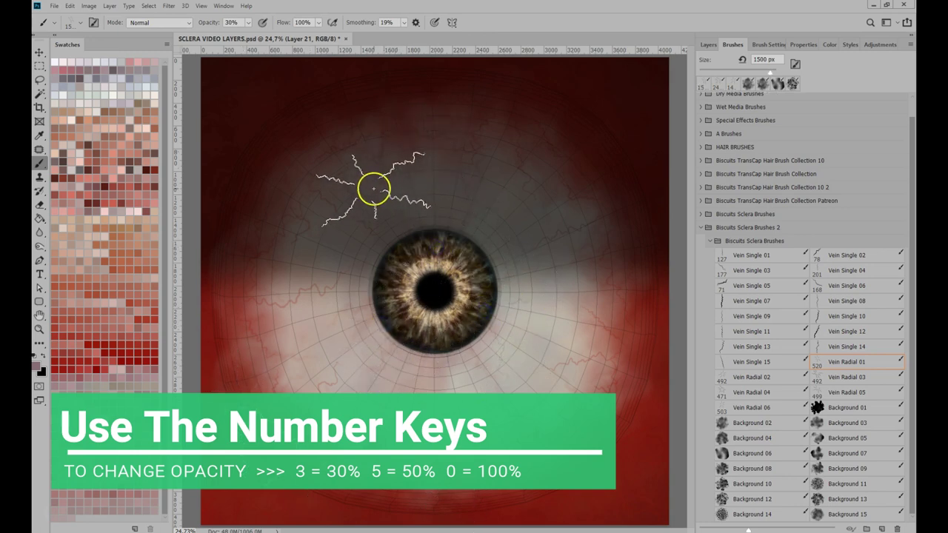
click(371, 187)
click(553, 328)
key(ctrl+z)
click(347, 385)
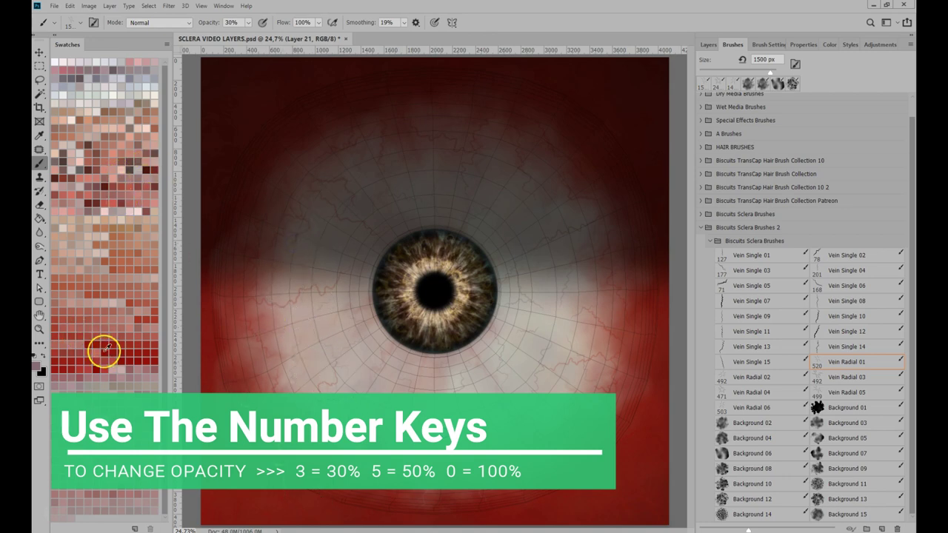
Stamp deep red veins around the outer sclera with the Vein Radial 05 brush at 1700 px and 30% opacity.
click(104, 352)
key(3)
key(bracketright)
key(bracketright)
key(bracketright)
key(bracketright)
key(bracketright)
key(bracketright)
key(bracketright)
key(bracketright)
key(bracketright)
key(bracketright)
key(bracketright)
key(bracketright)
key(bracketright)
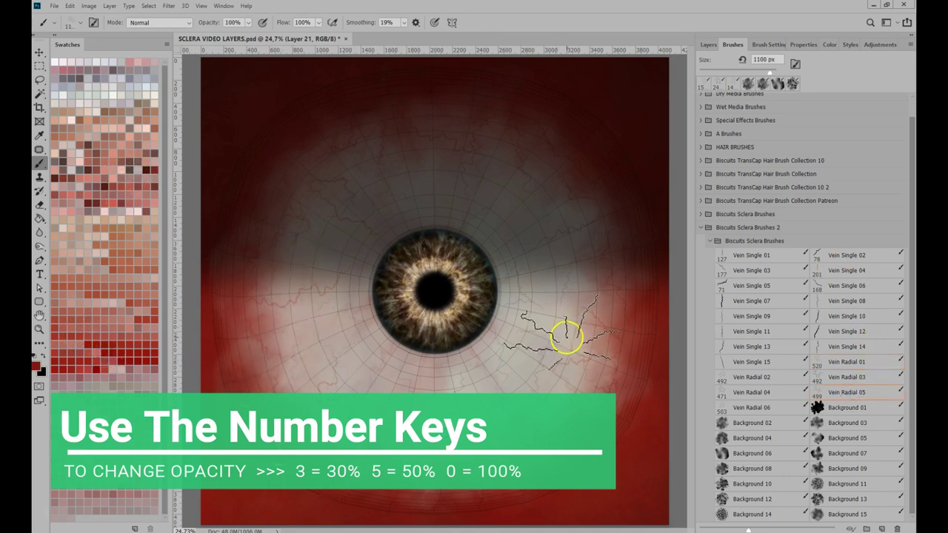
click(628, 307)
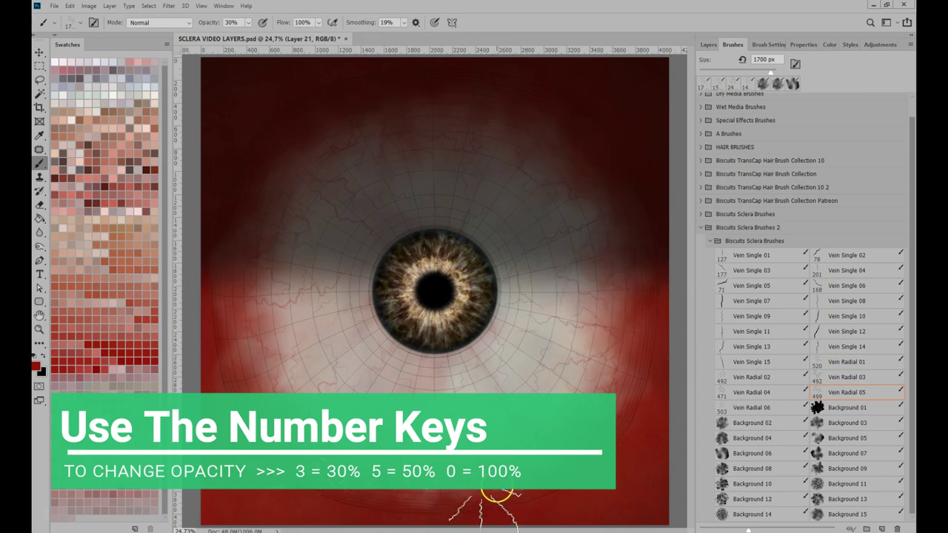
Stamp larger deep red veins around the sclera's edges with the Vein Radial 01 brush at 2200 px and 30% opacity.
key(bracketright)
key(bracketright)
key(bracketright)
key(bracketright)
key(bracketright)
key(bracketright)
key(bracketright)
key(bracketright)
key(bracketright)
key(bracketright)
key(bracketright)
key(bracketright)
key(bracketright)
key(bracketright)
key(bracketright)
key(bracketright)
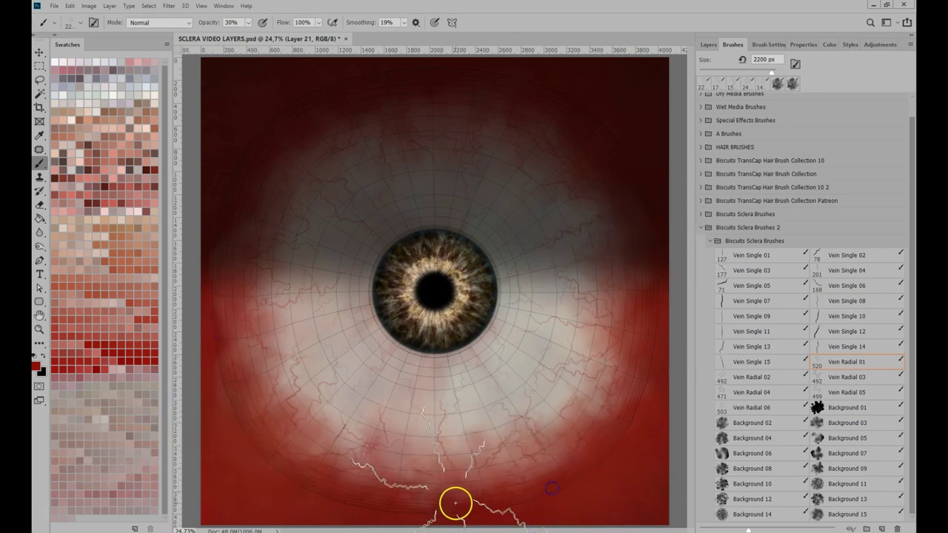
Apply the last-used Gaussian Blur to Layer 21 and add a new empty layer above it.
click(708, 45)
click(784, 170)
click(169, 6)
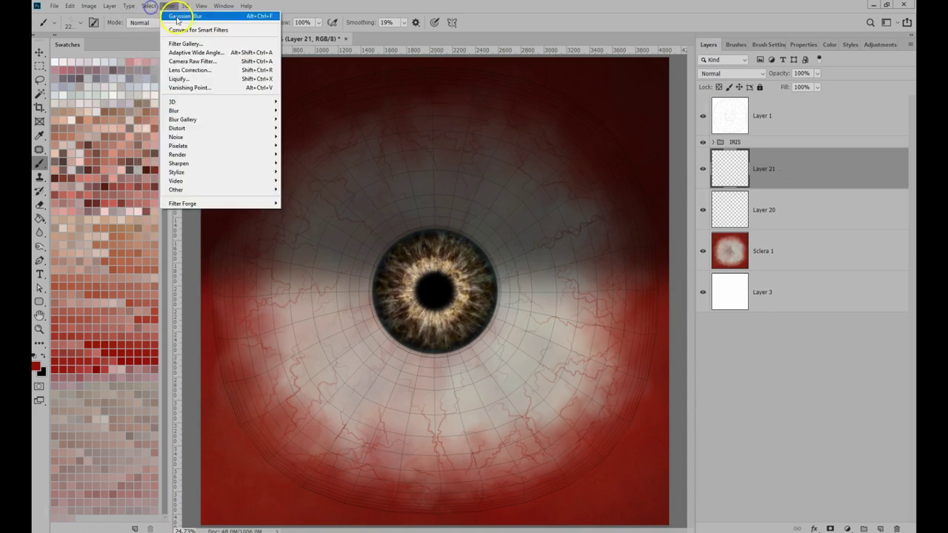
click(177, 16)
click(879, 529)
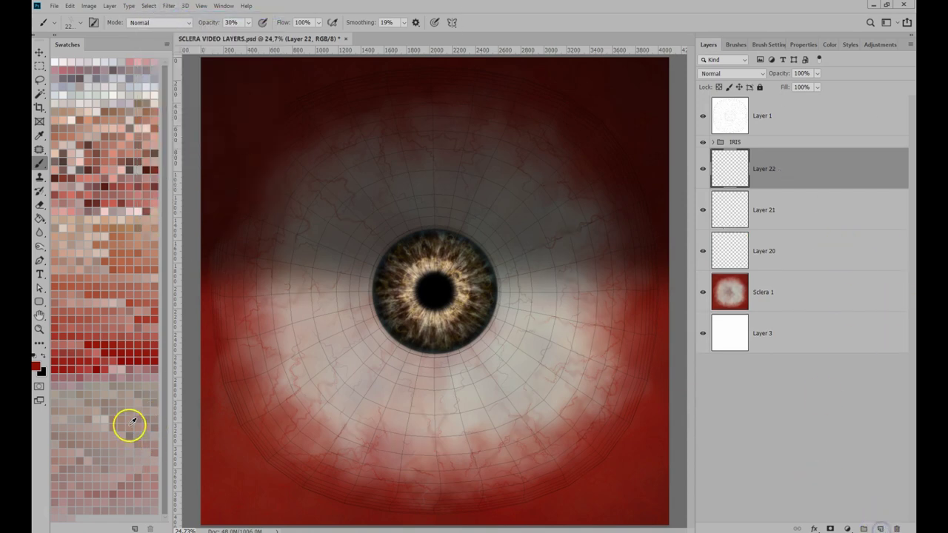
Paint translucent grey-beige texture over the blurred veins with the Background 03 brush at 1900 px and 30% opacity.
click(741, 44)
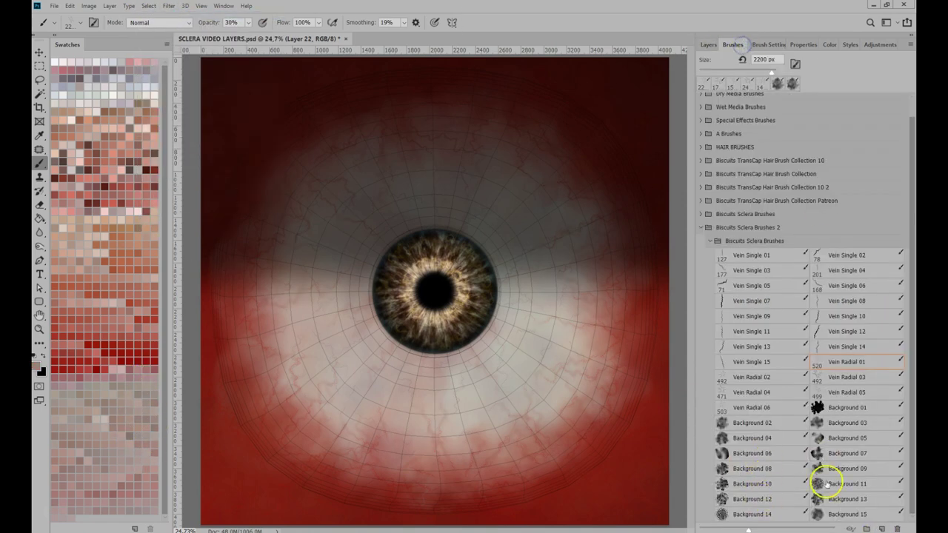
click(870, 426)
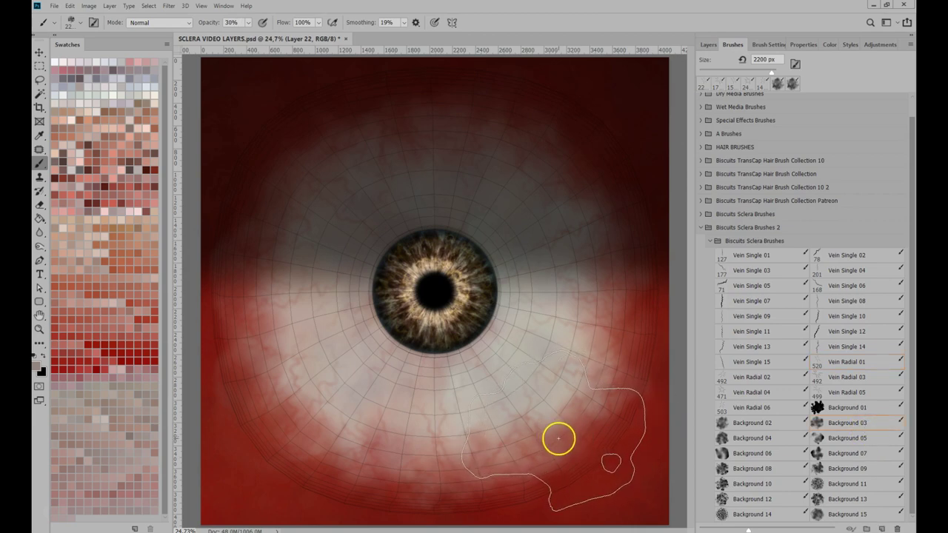
key(bracketleft)
key(bracketleft)
key(bracketleft)
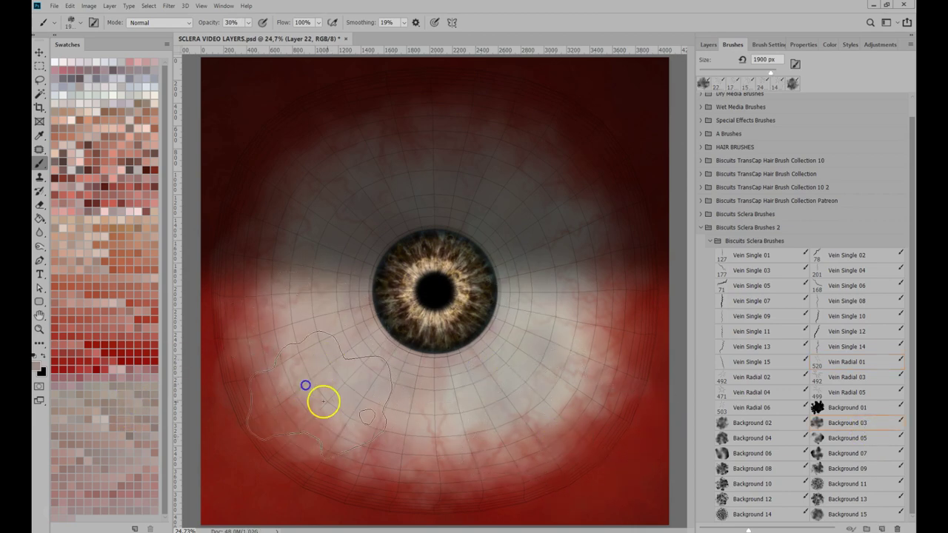
click(105, 386)
click(576, 192)
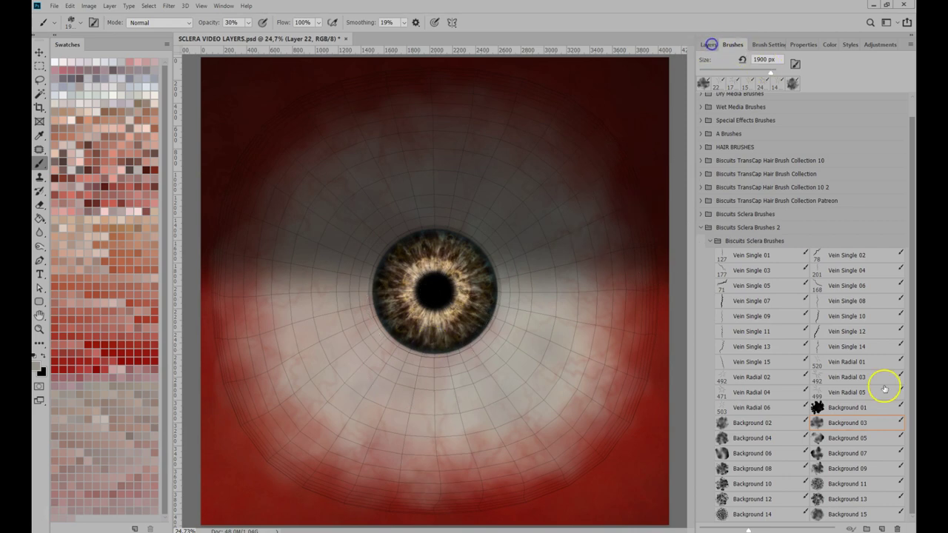
Add a new layer and stamp individual deep red veins with the Vein Single 11 brush at 30% opacity, varying its size.
click(881, 528)
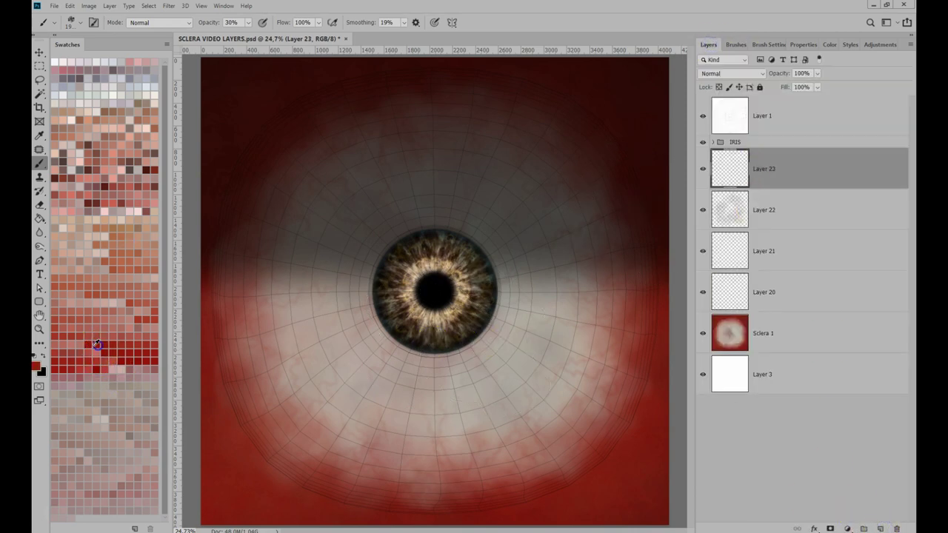
click(735, 45)
click(751, 331)
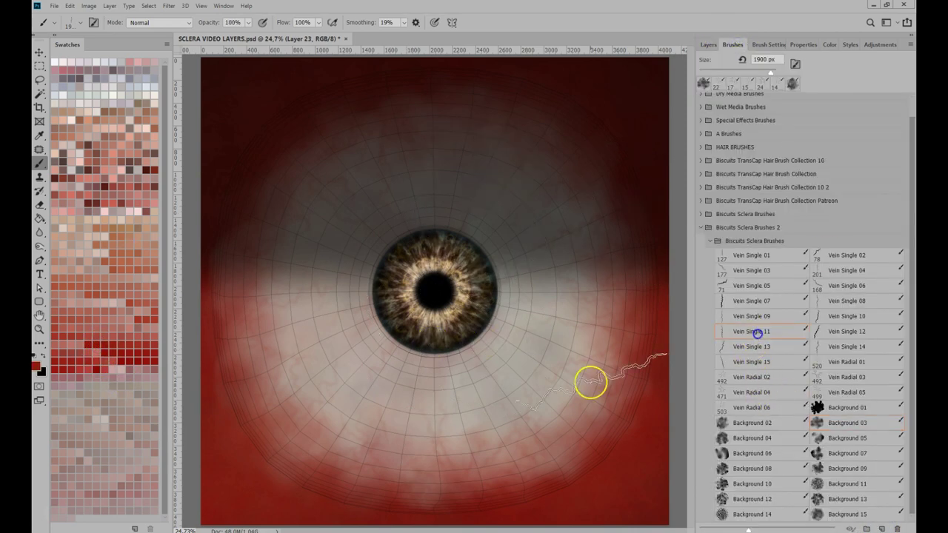
key(3)
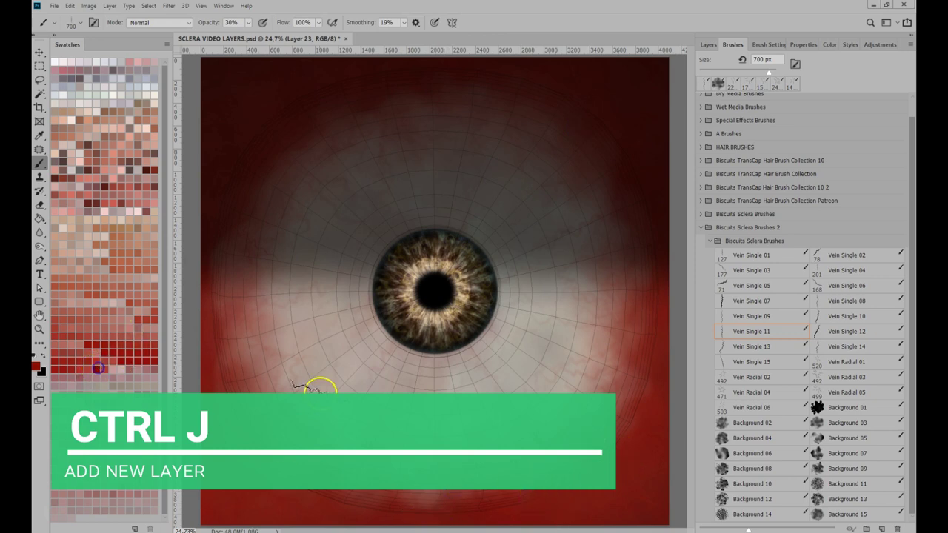
key(])
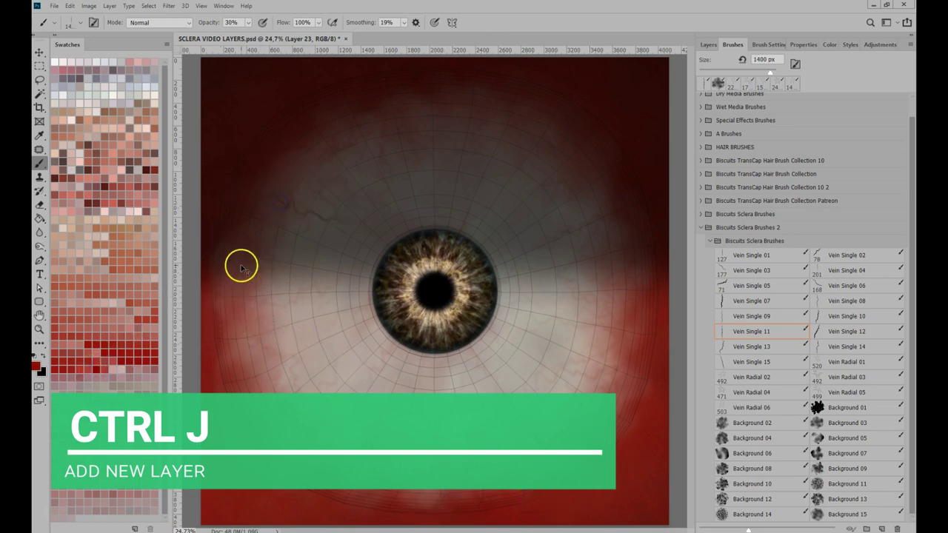
key(bracketleft)
key(bracketleft)
key(bracketleft)
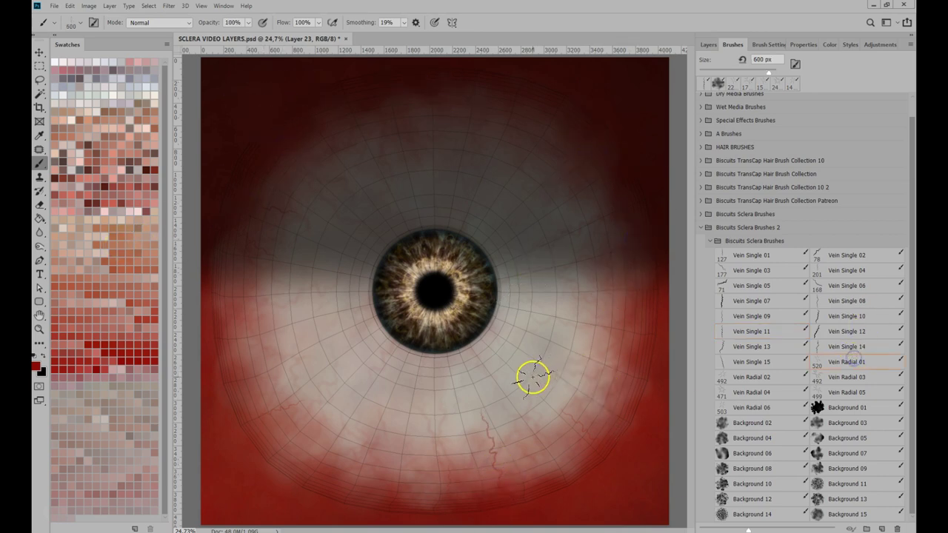
Stamp deep red veins around the sclera's outer edges with the Vein Radial 01 brush at 1800 px and 30% opacity.
key(bracketright)
key(bracketright)
key(bracketright)
key(bracketright)
key(bracketright)
key(bracketright)
key(bracketright)
key(bracketright)
key(bracketright)
key(bracketright)
key(bracketright)
key(bracketright)
key(3)
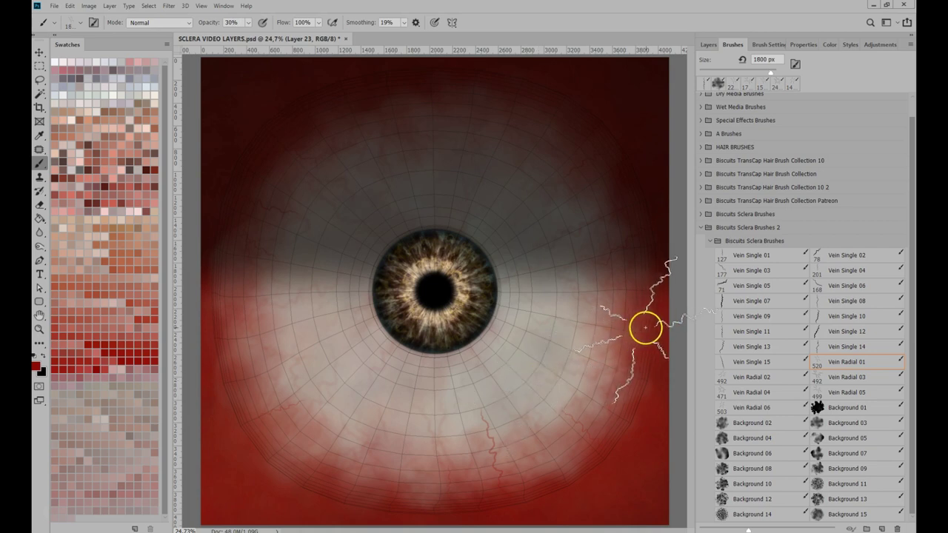
click(645, 327)
click(350, 504)
click(97, 373)
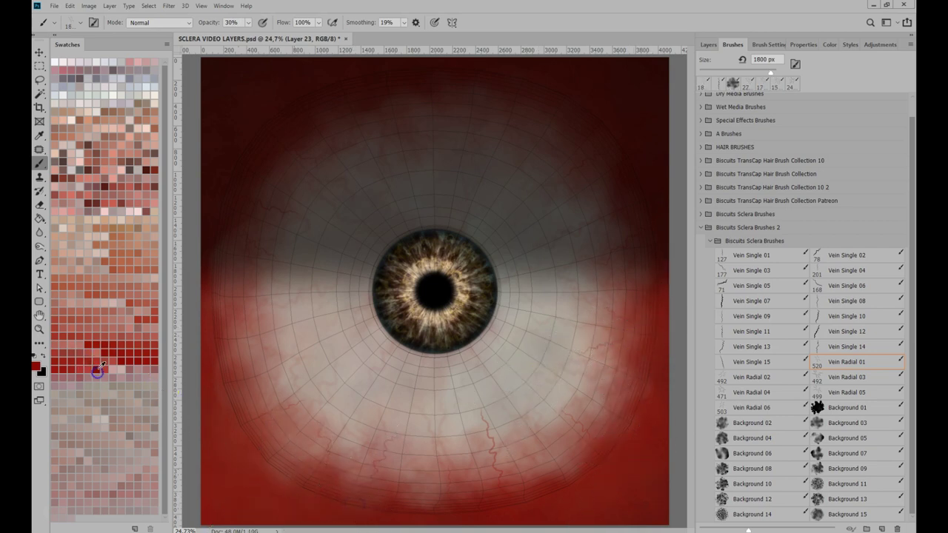
click(221, 347)
click(488, 83)
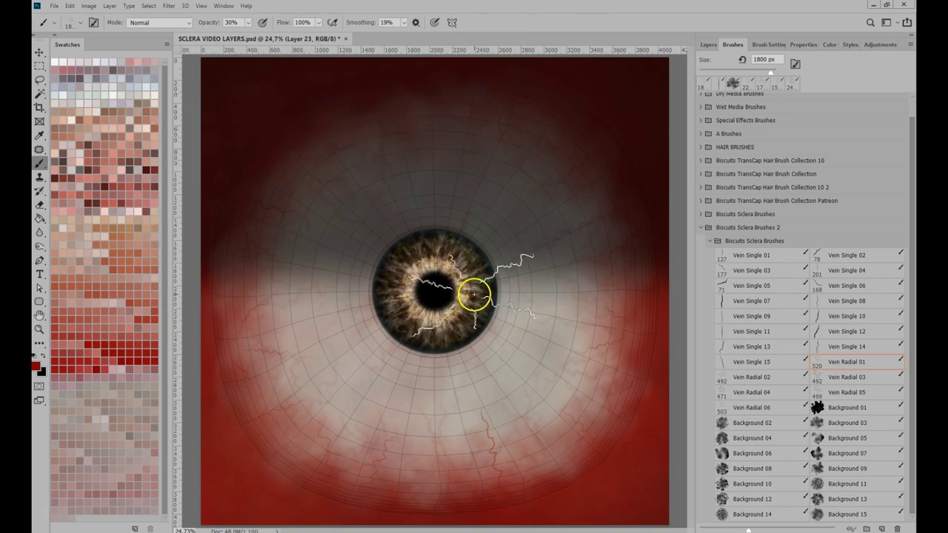
Enlarge the Vein Radial 01 brush to 2600 px and stamp red veins at the sclera's right, left and upper edges.
key(bracketright)
key(bracketright)
key(bracketright)
key(bracketright)
key(bracketright)
key(bracketright)
key(bracketright)
key(bracketright)
click(631, 293)
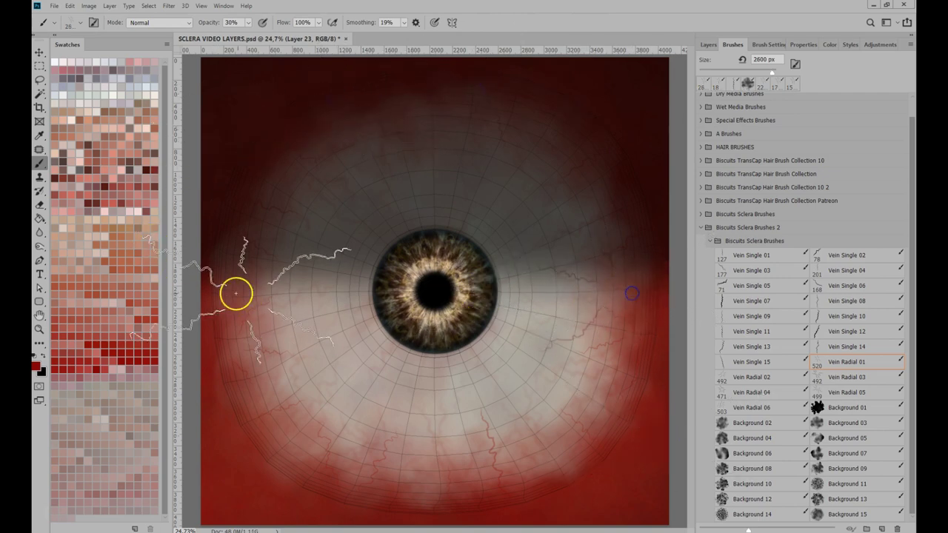
click(235, 293)
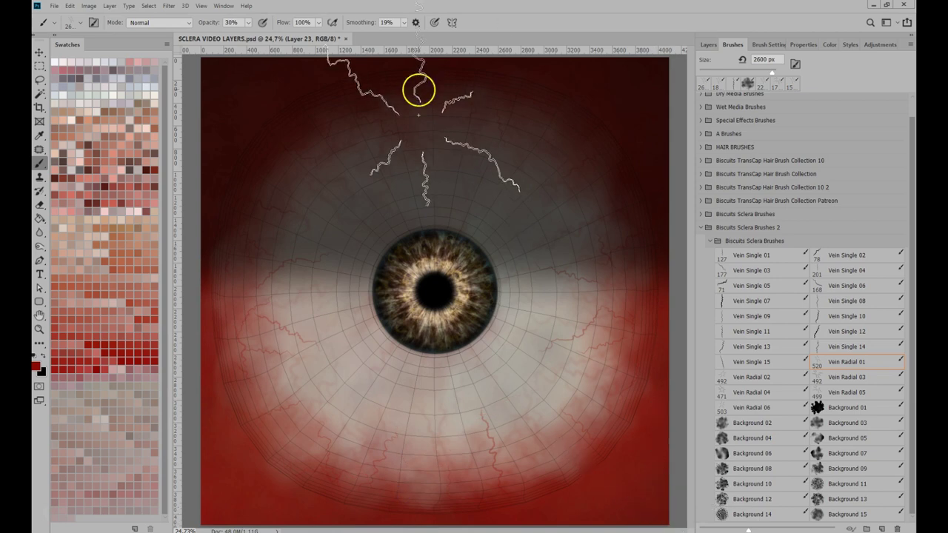
click(422, 64)
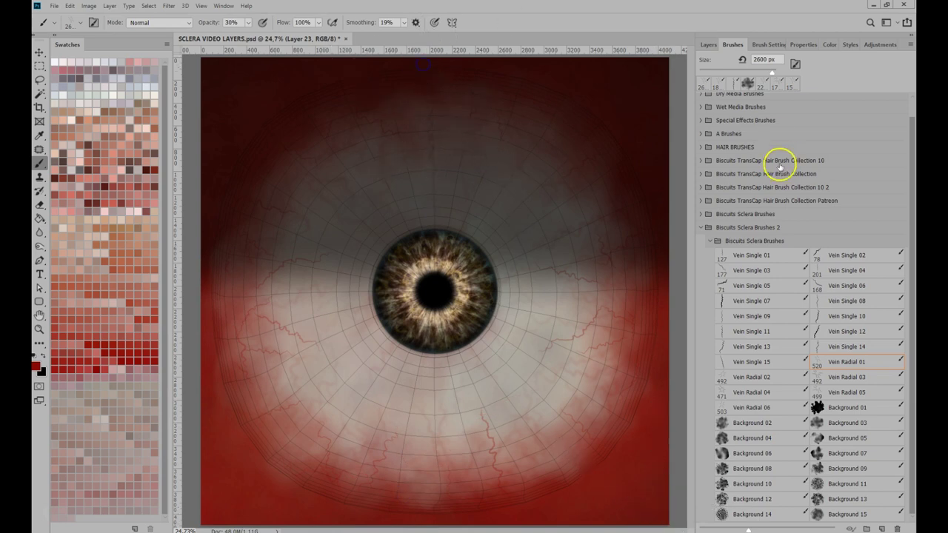
Add a new layer and stamp small deep red veins around the outer sclera with the Vein Radial 06 brush at 503 px.
click(708, 45)
click(881, 528)
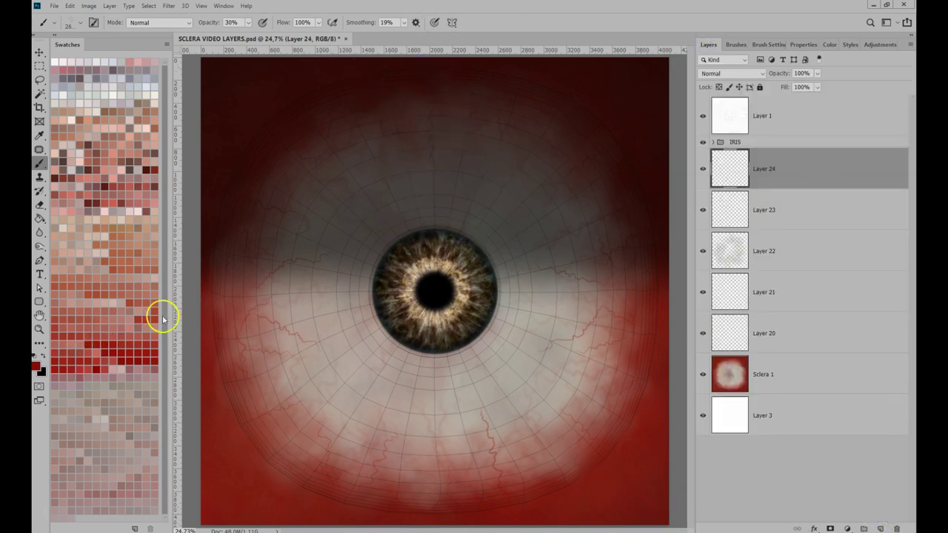
click(732, 45)
click(763, 409)
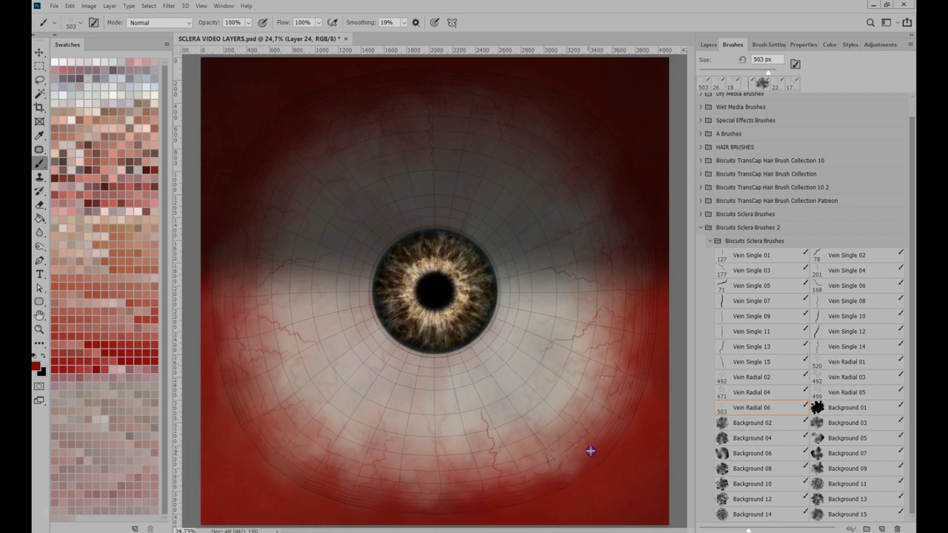
click(636, 339)
Stamp muted pinkish-red veins around the iris with the Vein Radial 06 brush at 1800 px and 100% opacity.
key(bracketright)
key(bracketright)
key(bracketright)
key(bracketright)
key(bracketright)
key(bracketright)
key(bracketright)
key(bracketright)
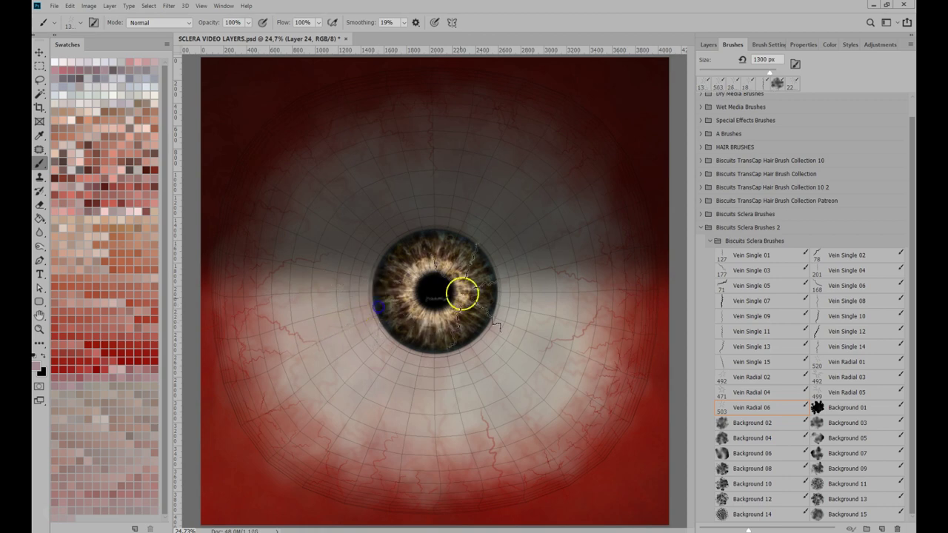
key(bracketright)
key(bracketright)
key(bracketright)
key(bracketright)
key(bracketright)
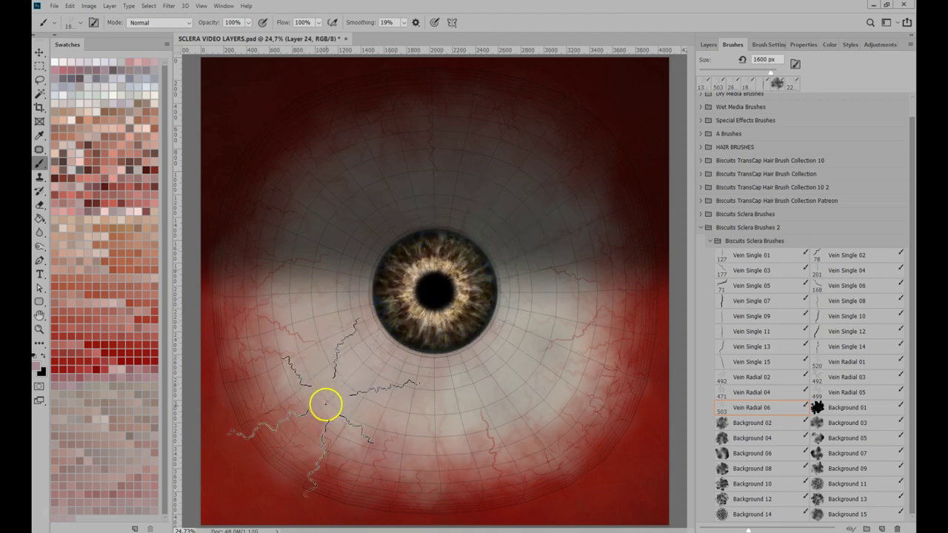
click(133, 371)
click(337, 389)
click(533, 373)
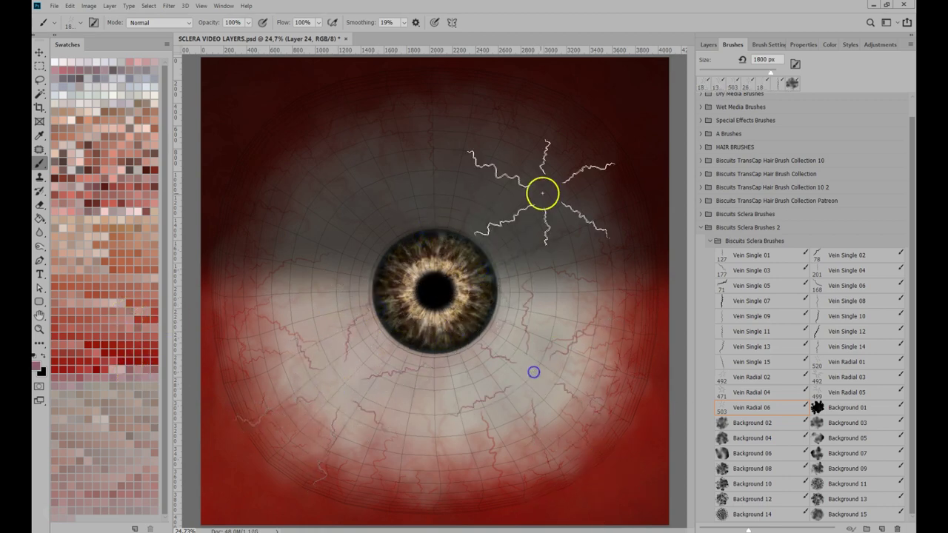
click(518, 192)
click(330, 220)
Apply a Gaussian Blur to the veins on Layer 24.
click(709, 44)
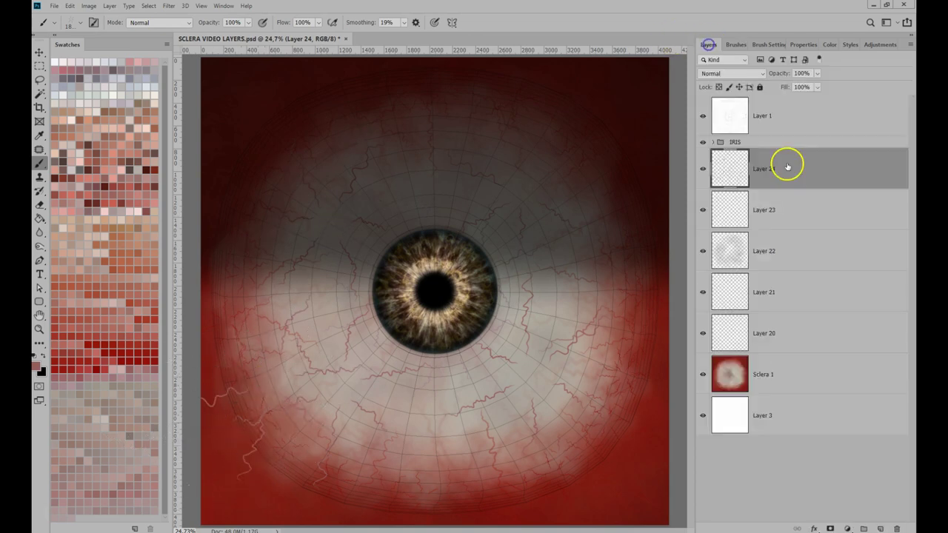
click(169, 6)
mouse_move(173, 110)
click(297, 146)
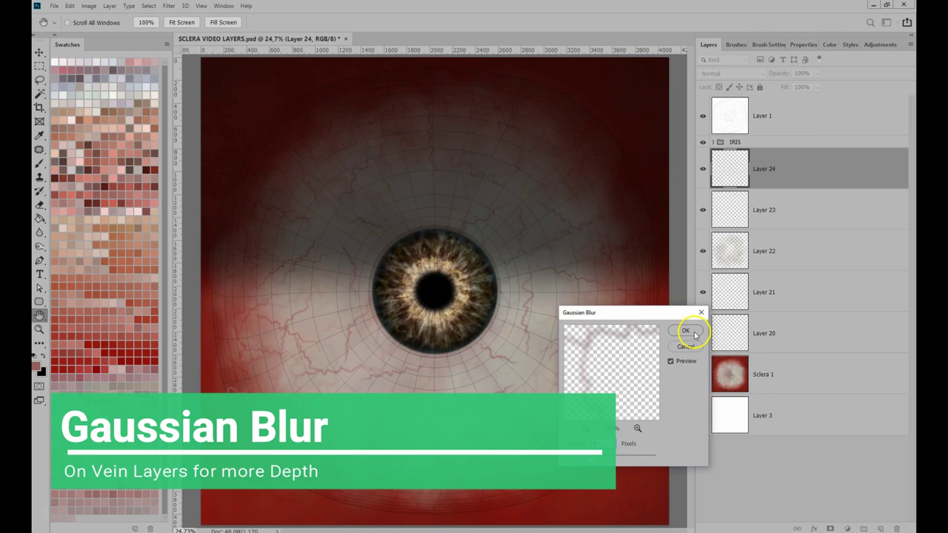
drag(591, 459, 605, 459)
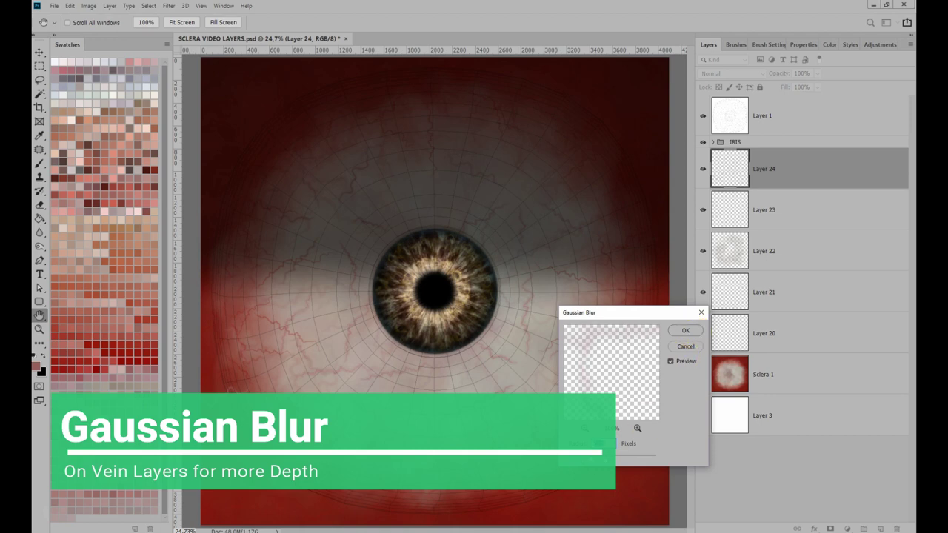
click(685, 330)
Apply a Gaussian Blur with a 9.6-pixel radius to the veins on Layer 23 and compare with Layer 24 hidden and shown.
click(770, 209)
click(169, 6)
mouse_move(222, 110)
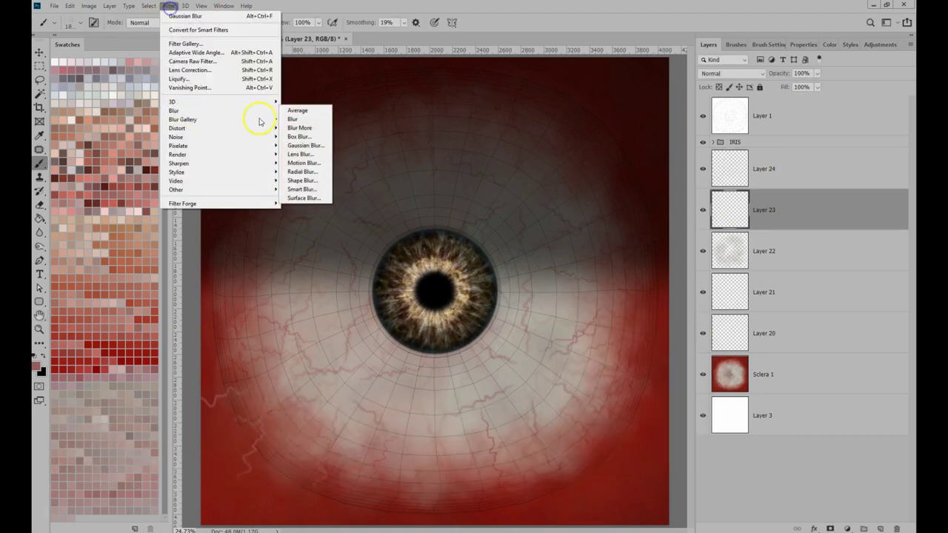
click(303, 148)
drag(647, 457, 634, 461)
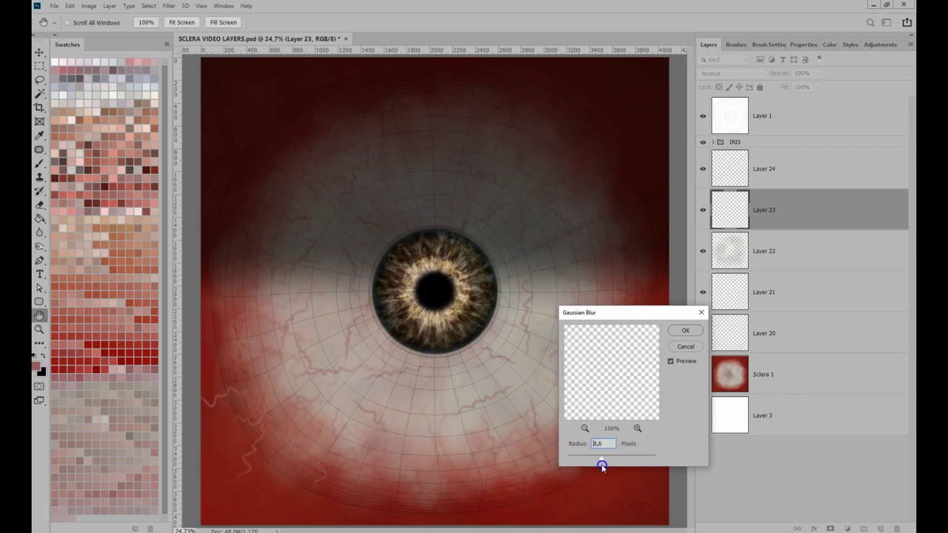
click(685, 330)
click(704, 169)
click(704, 168)
click(704, 169)
click(704, 169)
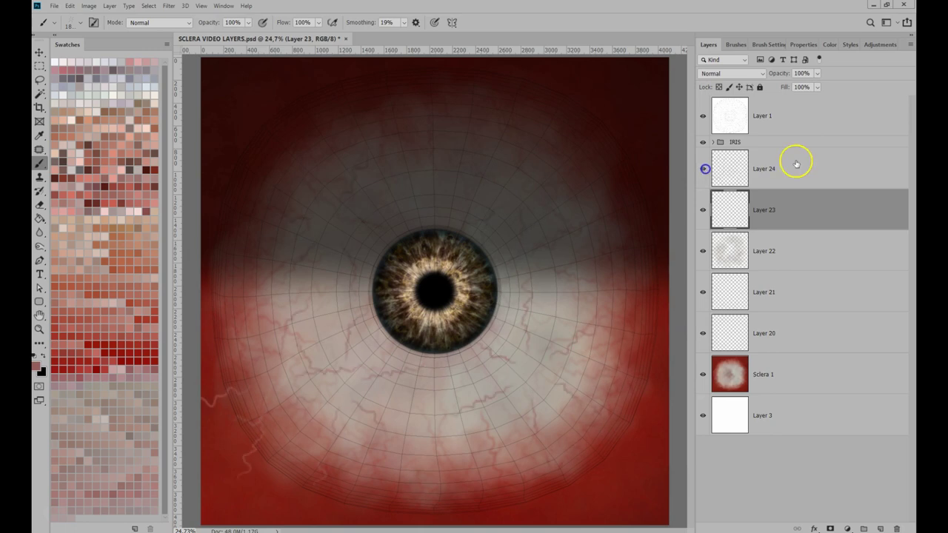
Apply another Gaussian Blur to the veins on Layer 24 with a radius of 20 pixels.
click(796, 164)
click(169, 6)
mouse_move(222, 109)
click(304, 149)
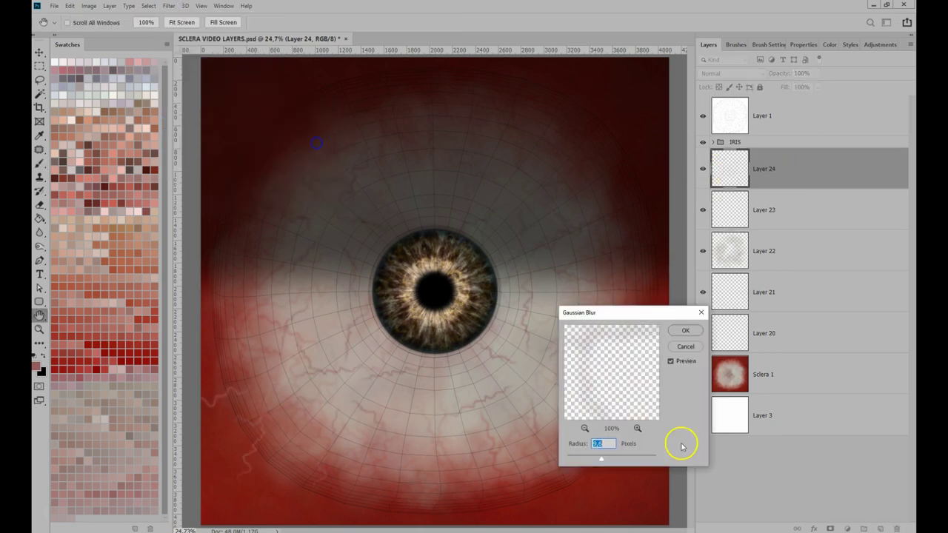
drag(622, 459, 541, 455)
text(25)
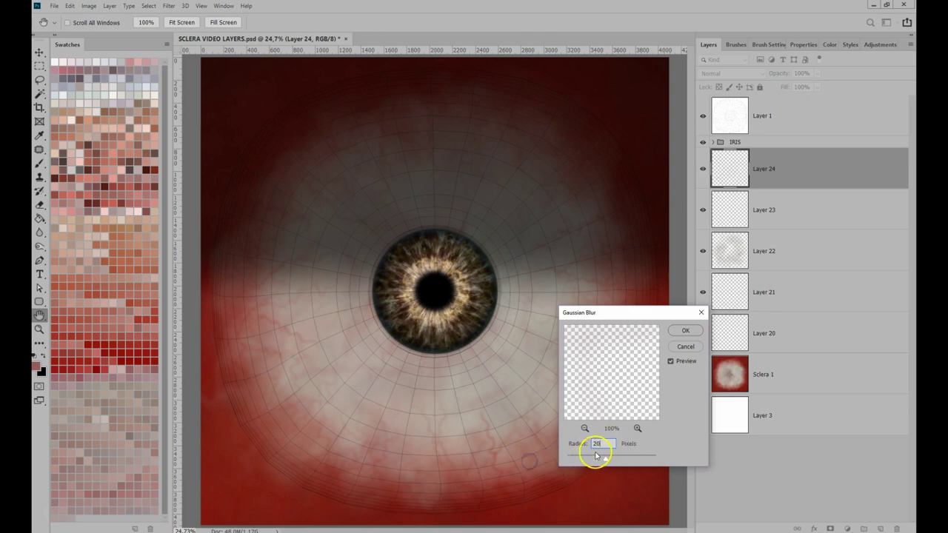
click(685, 330)
Add a new layer above Layer 24 and hide the grid lines on Layer 1.
click(880, 528)
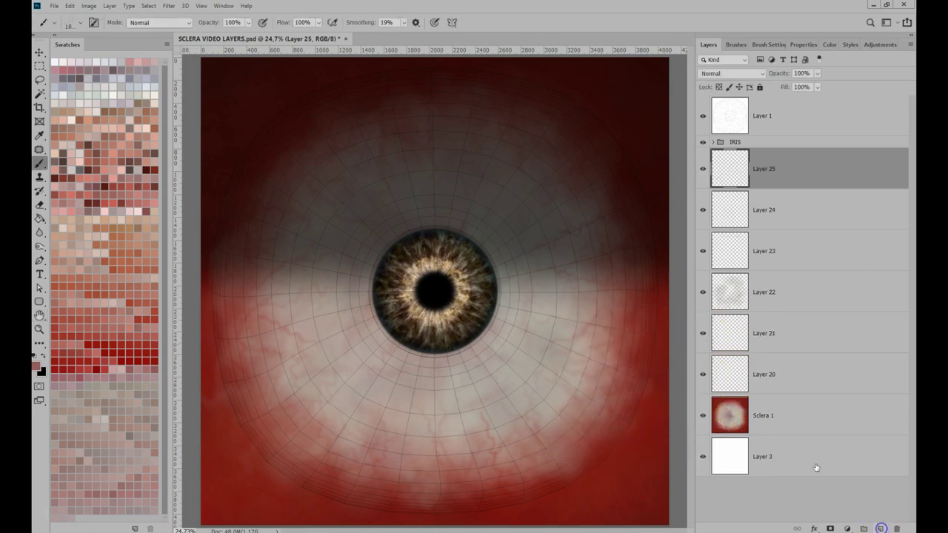
click(702, 117)
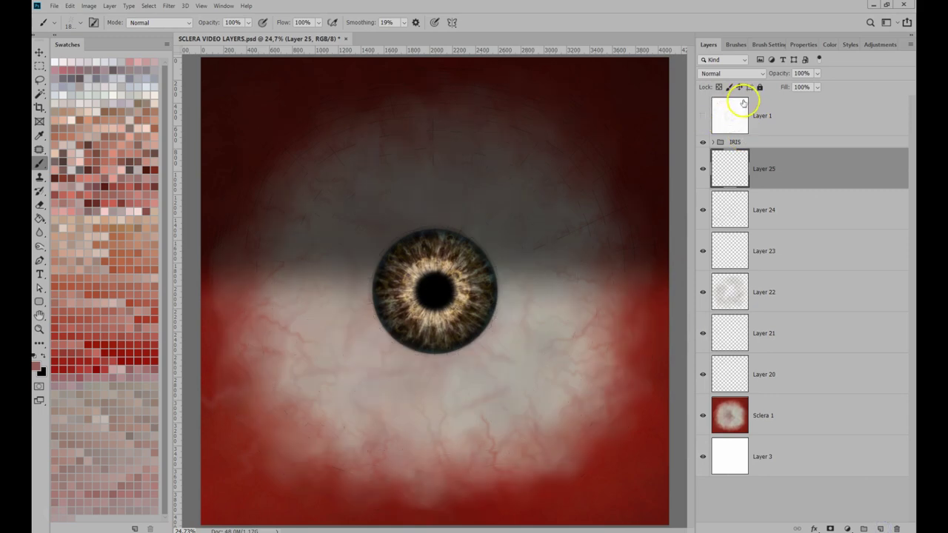
Soften the blurred veins on Layer 24 around the iris with a 400 px Eraser at 30% opacity.
click(702, 212)
click(779, 218)
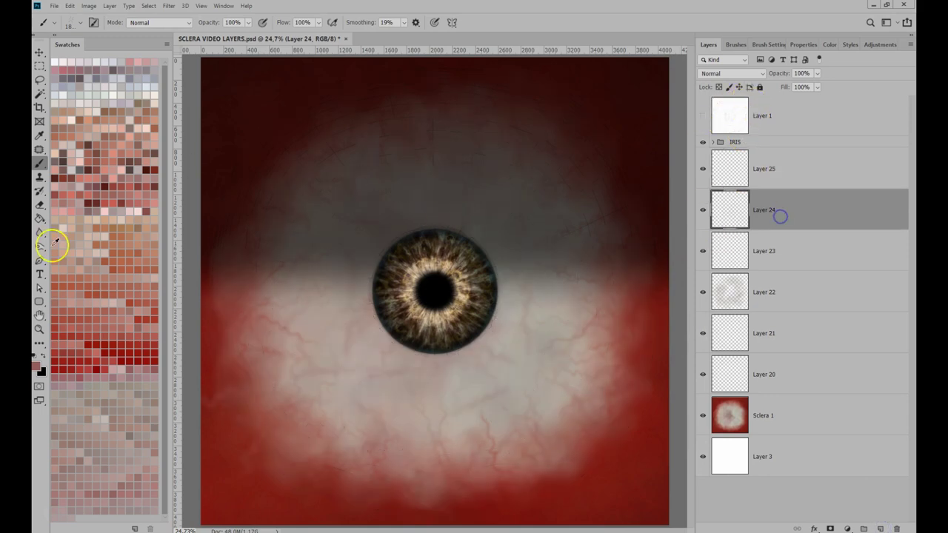
click(41, 206)
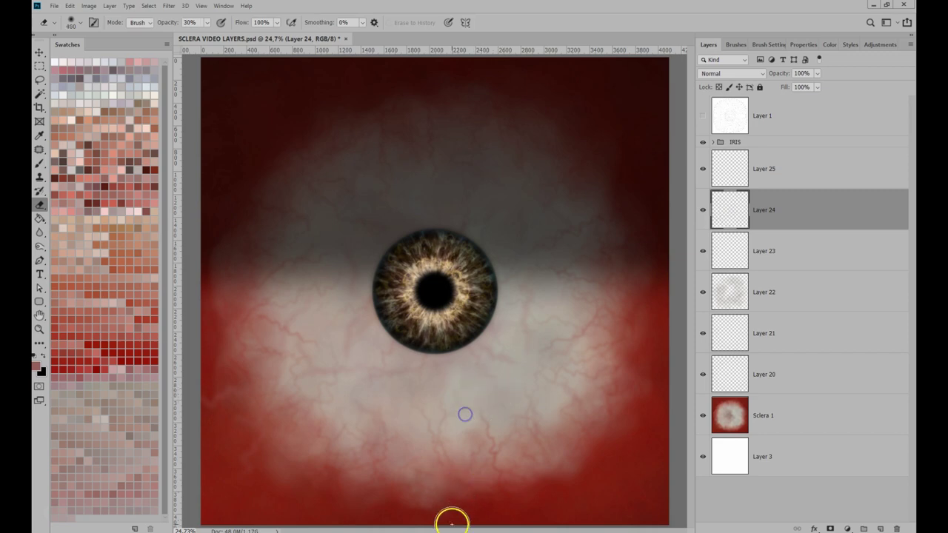
click(333, 293)
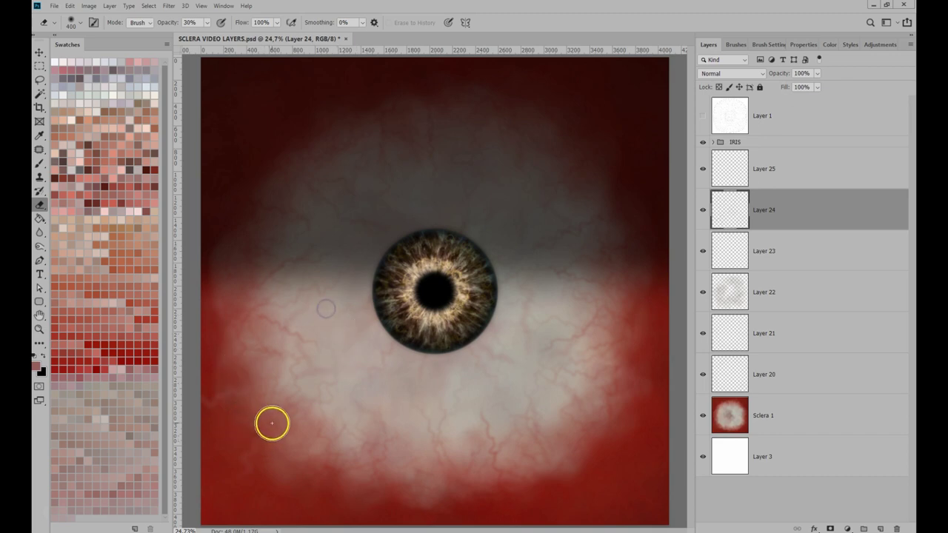
Stamp translucent grey-beige texture over the sclera on Layer 25 with the Background 09 brush at 1100 px and 30% opacity.
click(825, 169)
click(40, 163)
click(732, 44)
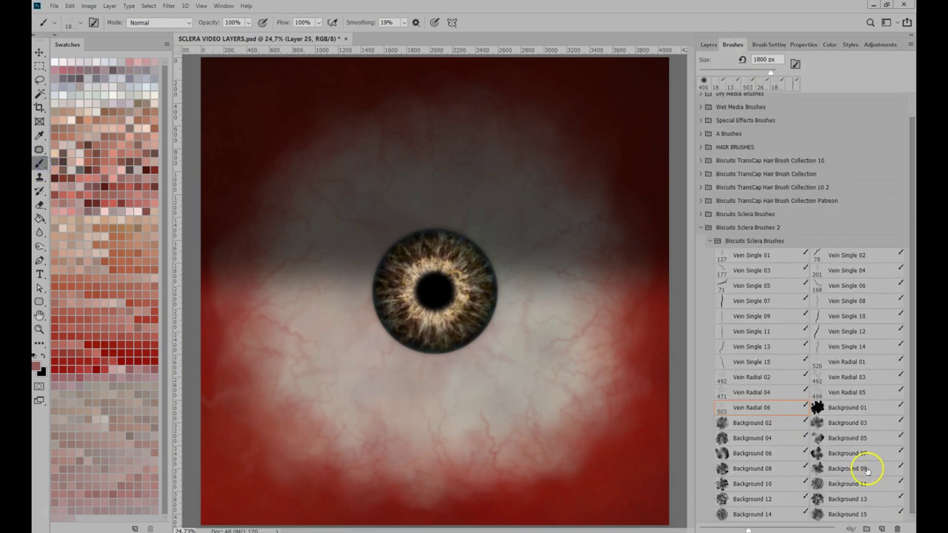
click(143, 386)
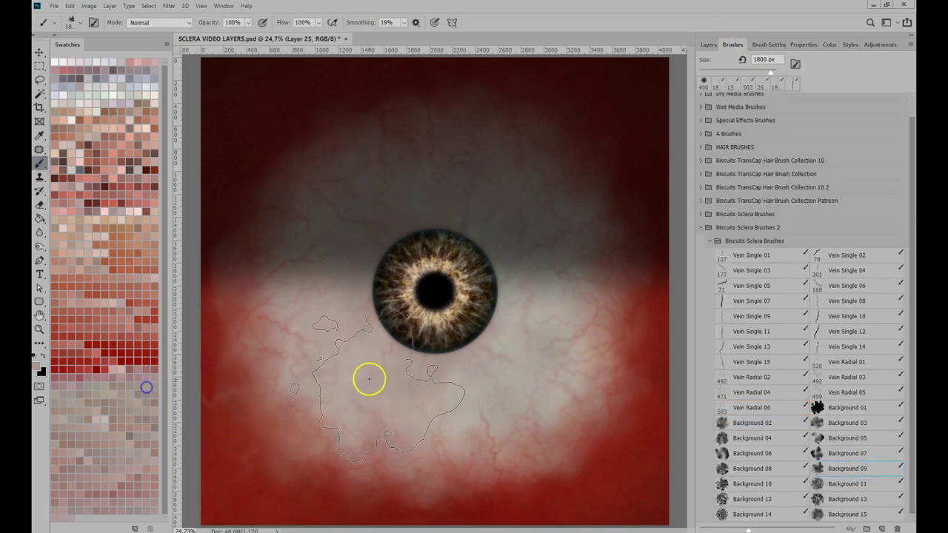
click(708, 44)
click(734, 45)
key(3)
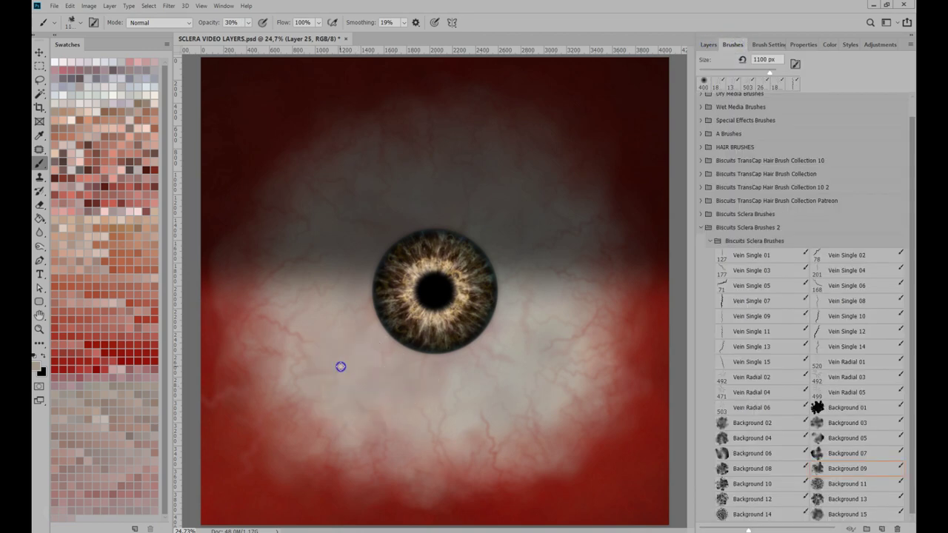
click(494, 426)
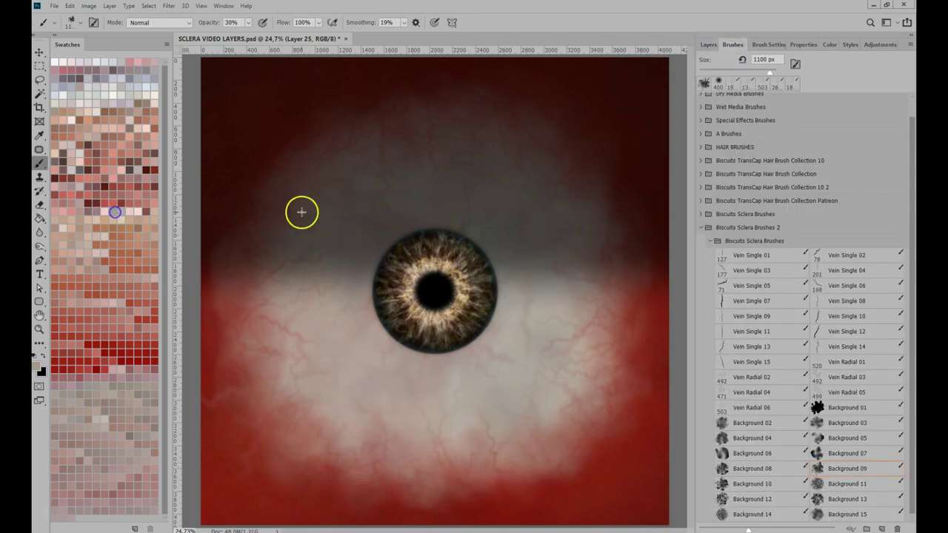
click(264, 294)
Stamp muted pinkish-brown and taupe background texture across the lower sclera on Layer 25.
click(90, 273)
click(299, 375)
click(581, 400)
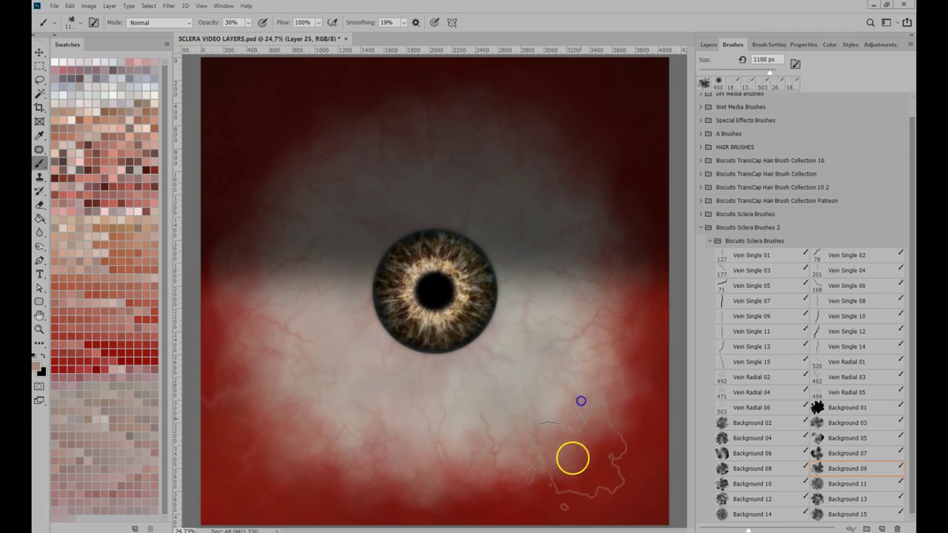
click(116, 425)
click(356, 426)
Stamp translucent bluish-grey background texture around the outer sclera, leaving the colour swatch's name as it is.
double_click(133, 78)
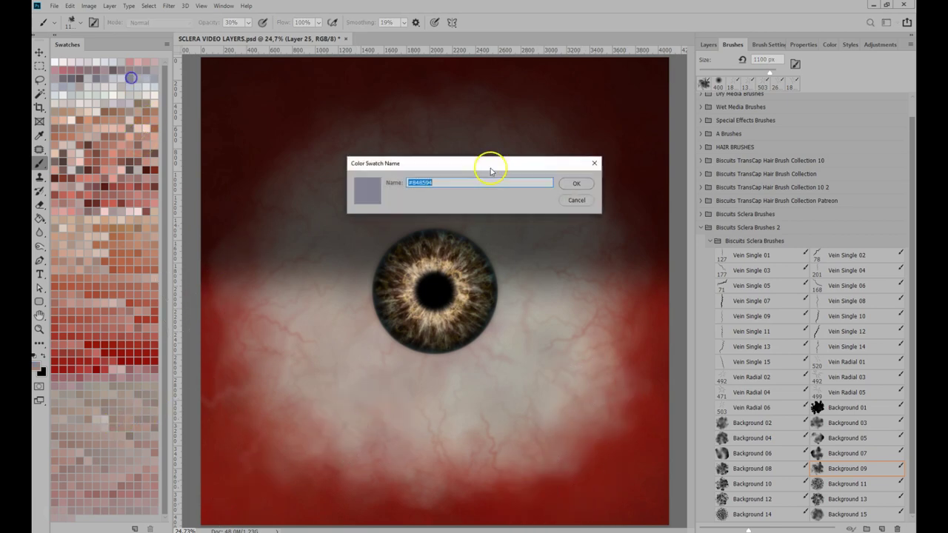
click(582, 198)
drag(475, 161, 496, 185)
click(610, 240)
click(554, 448)
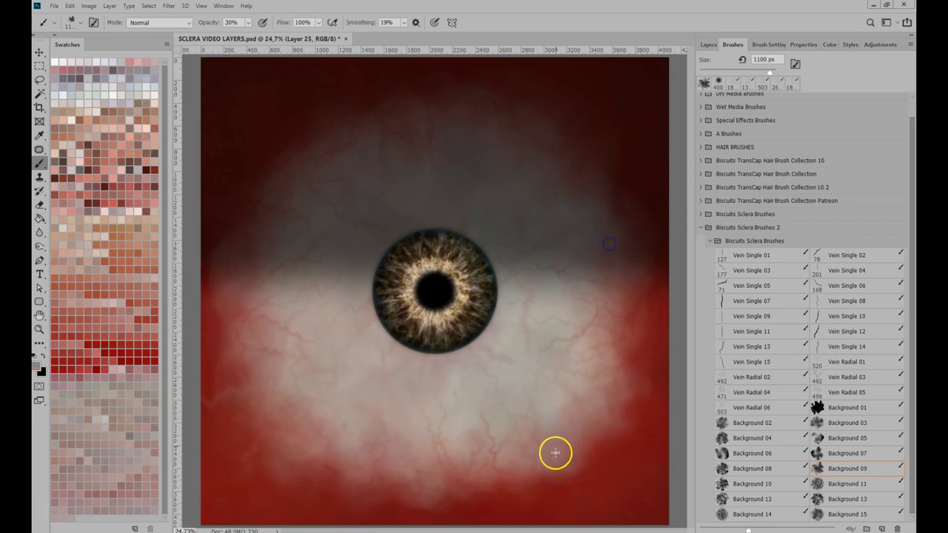
click(292, 440)
click(223, 371)
click(256, 325)
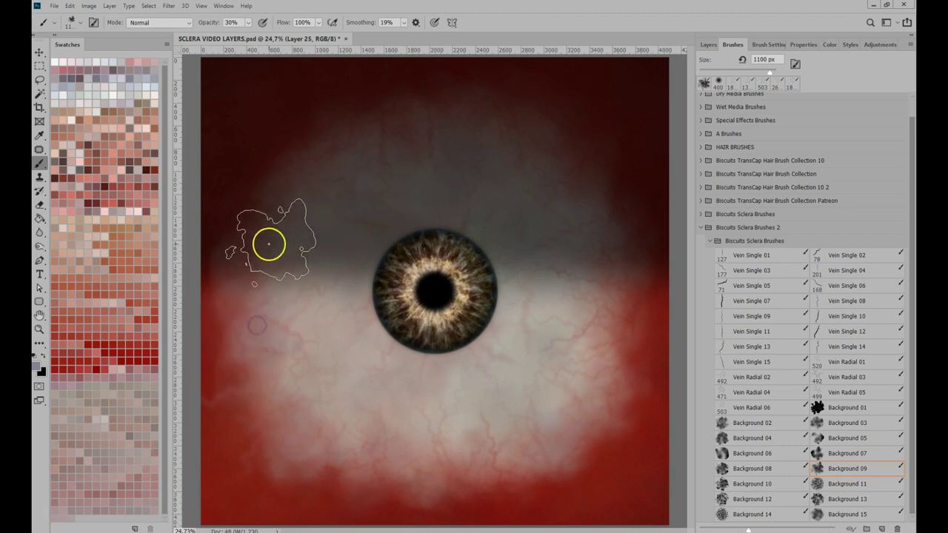
click(268, 244)
Stamp pale peach and light lilac background texture on the sclera beside the iris.
click(142, 315)
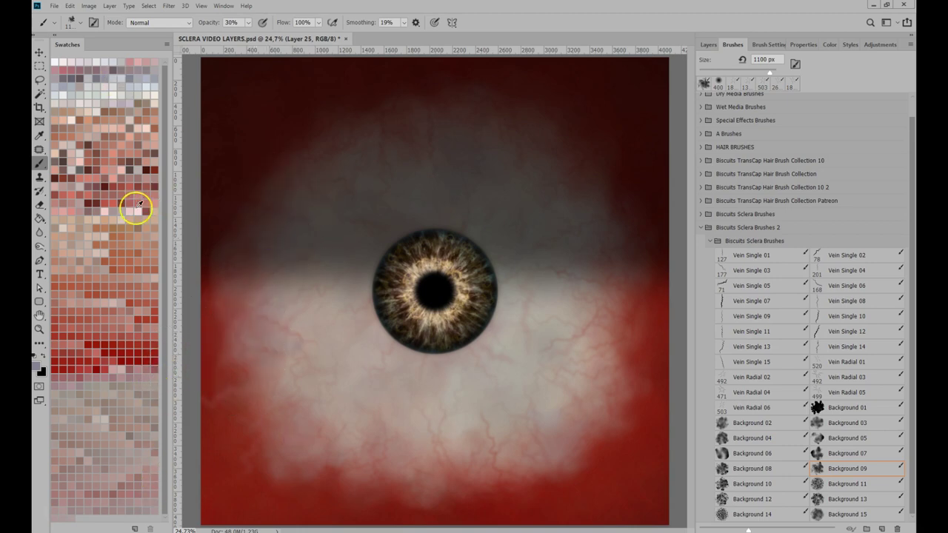
click(365, 297)
click(154, 74)
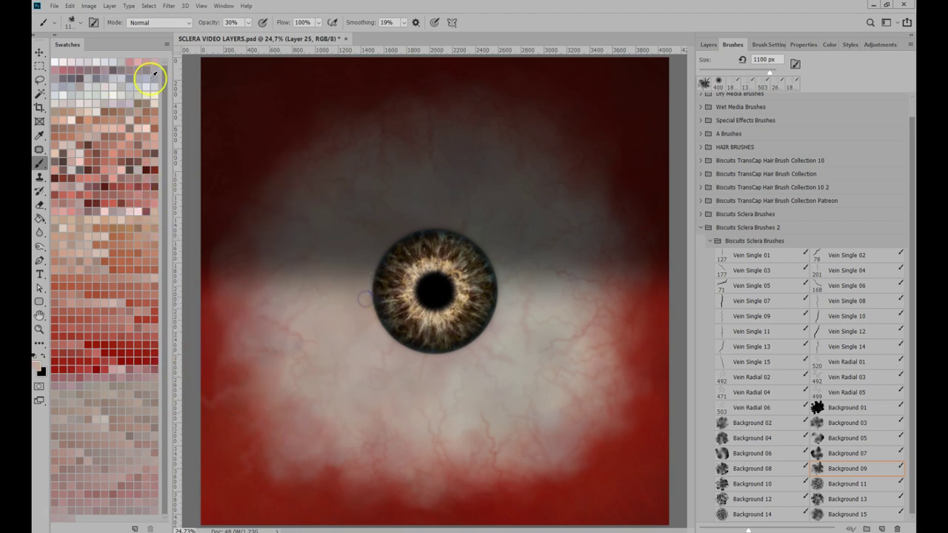
click(103, 67)
click(532, 277)
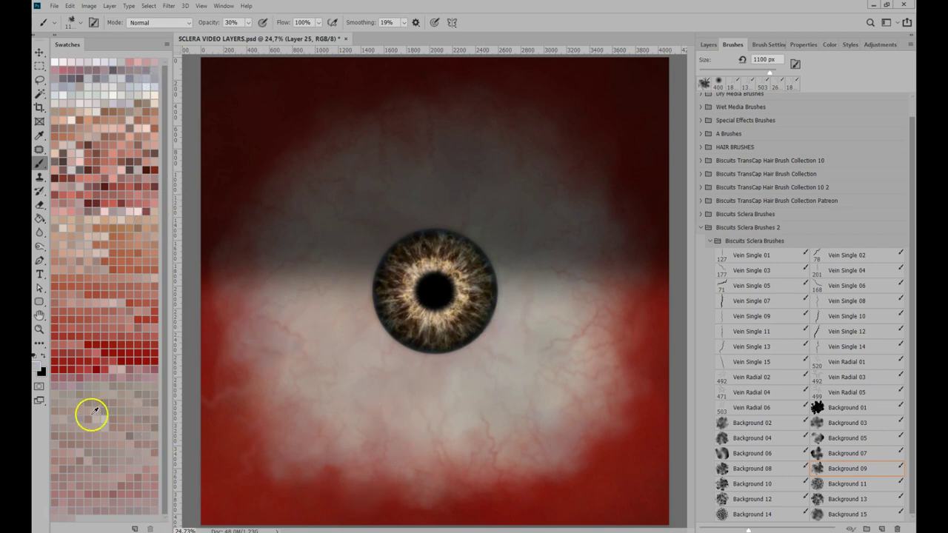
Stamp grey and beige background texture over the lower sclera and along its sides.
click(383, 430)
click(567, 462)
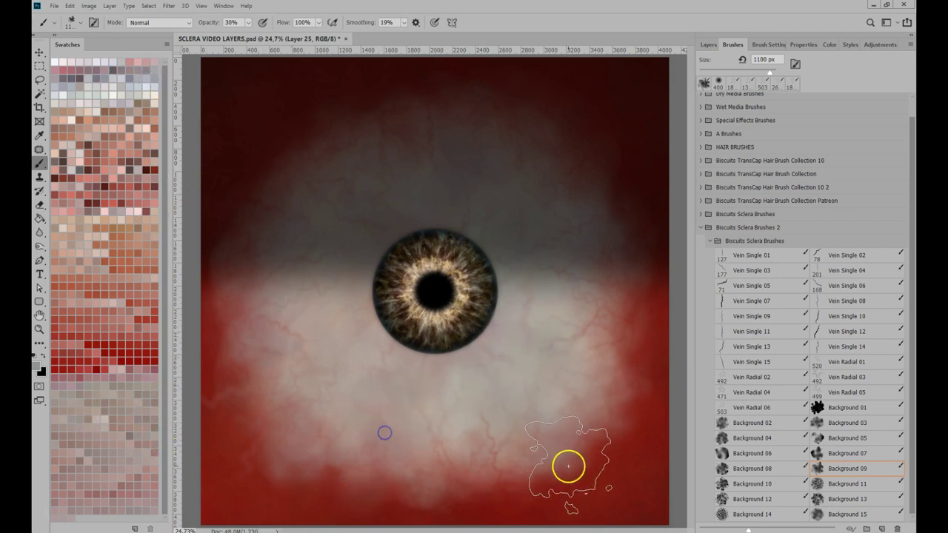
click(323, 502)
click(138, 387)
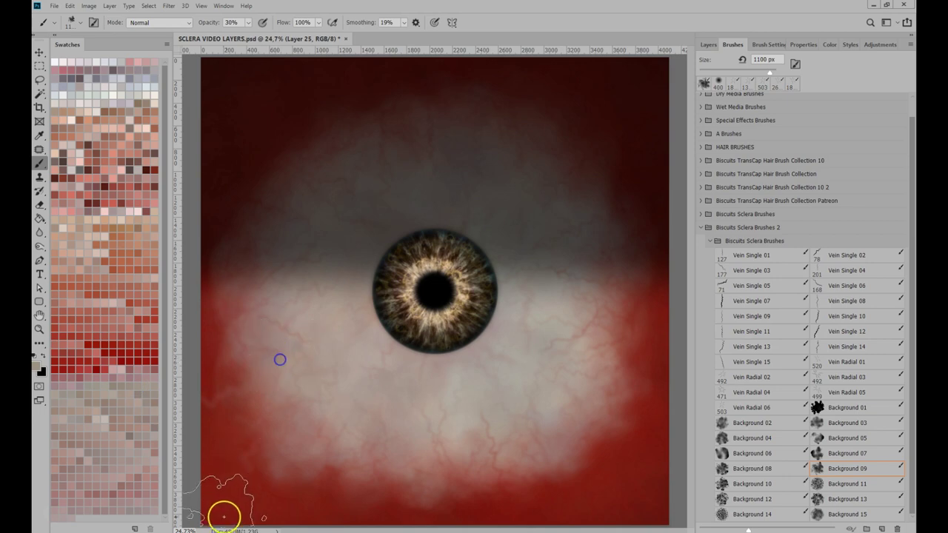
click(582, 349)
click(582, 242)
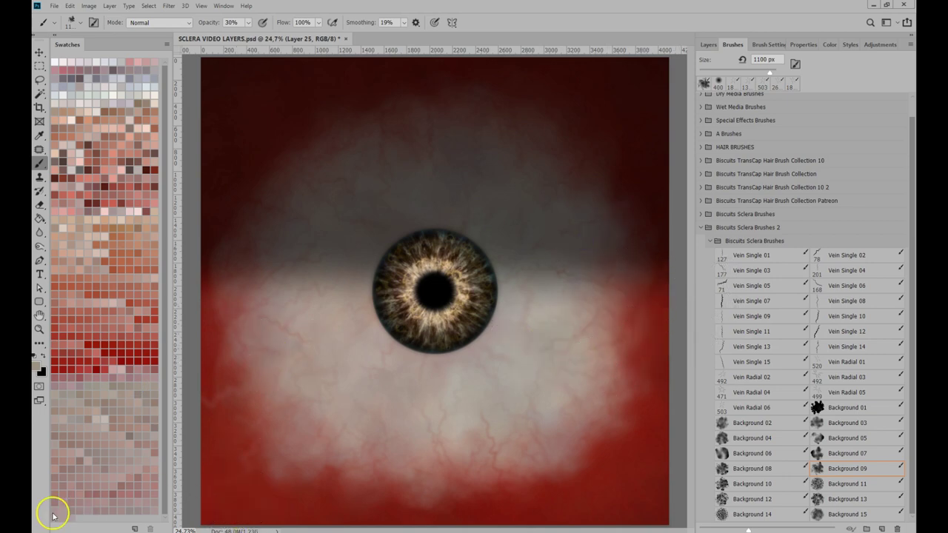
Add a new layer above Layer 25 and stamp dark red background texture around the outer edges of the sclera.
click(707, 45)
click(881, 528)
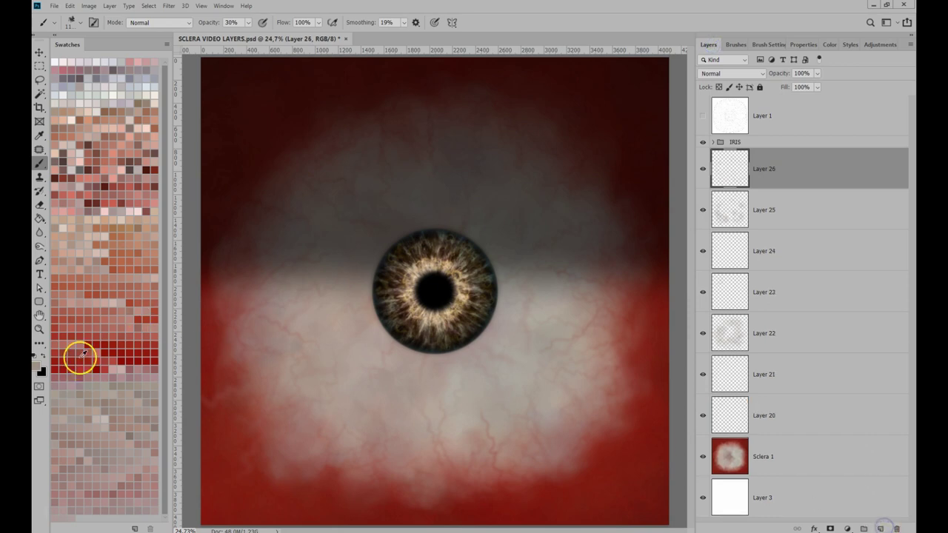
click(107, 174)
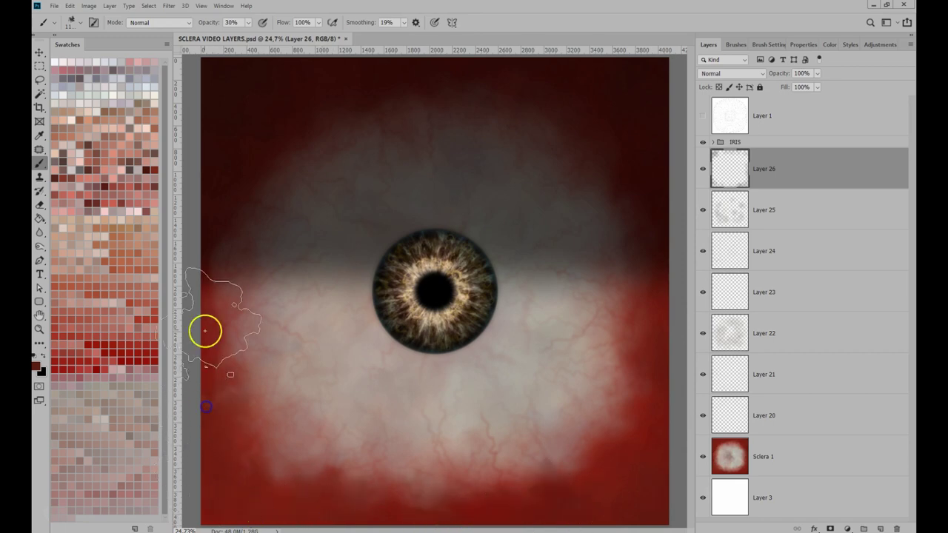
Stamp muted beige and pale pink background texture over the sclera on Layer 26.
click(140, 412)
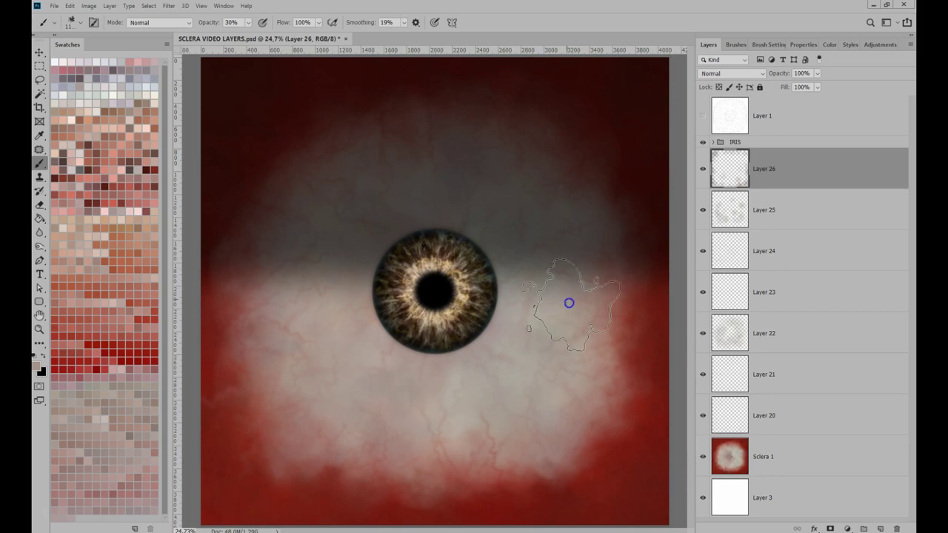
click(150, 77)
click(252, 457)
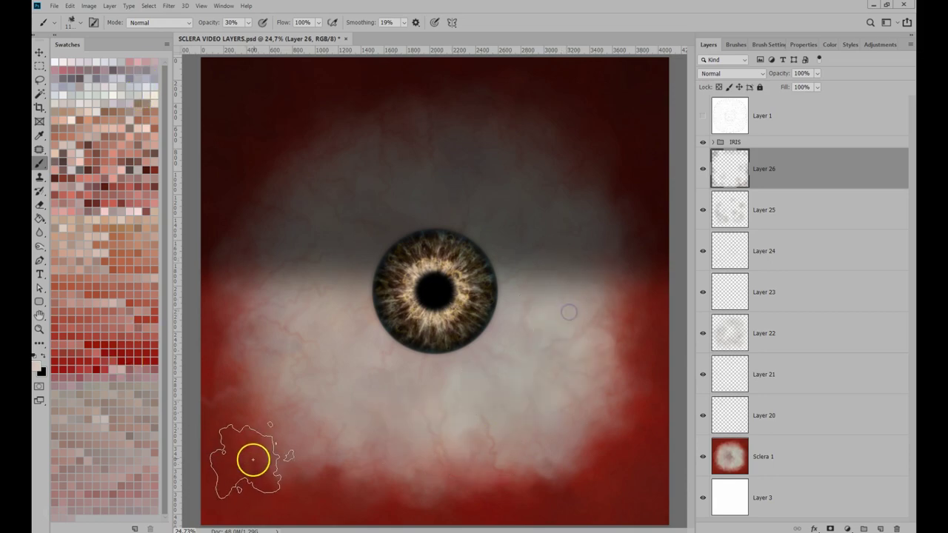